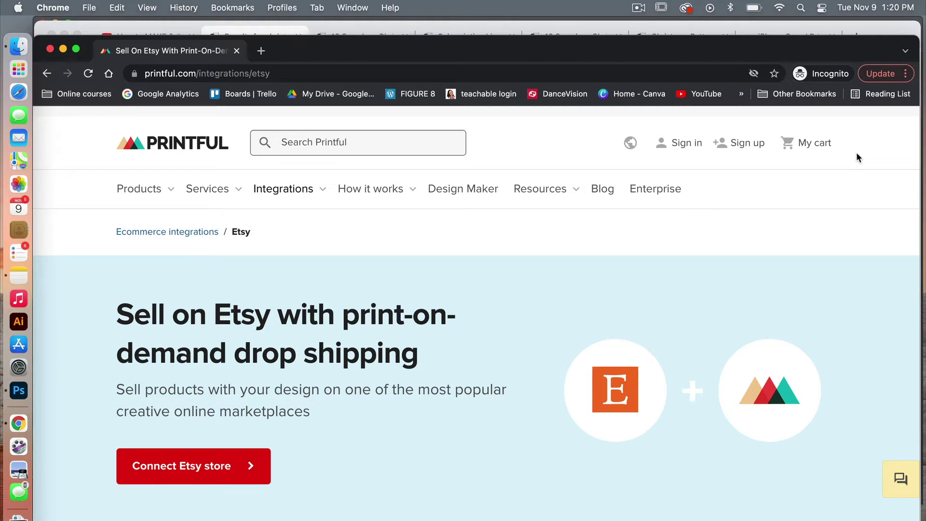
Step: Close the Printful Etsy integration page and look through the iPhone Case product page's sizes and details
{"action": "key", "text": "super+w"}
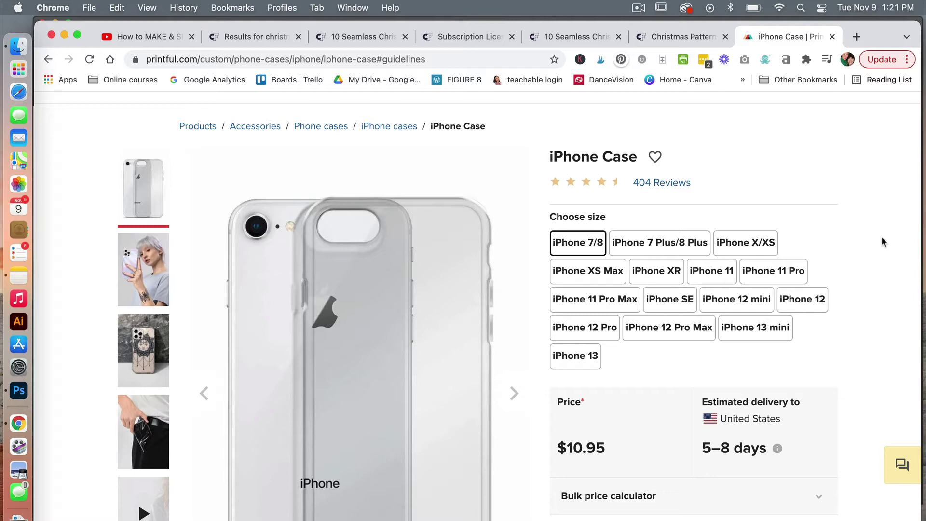
{"action": "scroll", "coordinate": [881, 227], "scroll_direction": "down", "scroll_amount": 5}
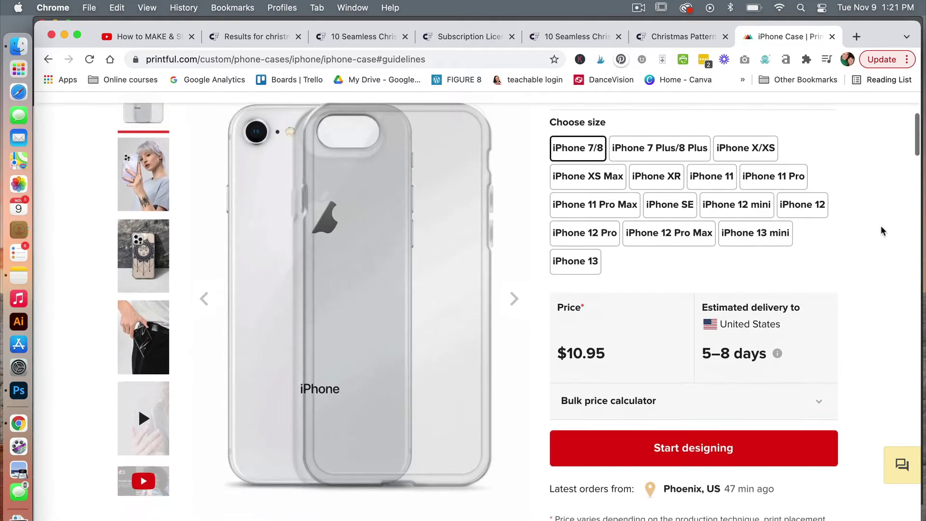
{"action": "scroll", "coordinate": [882, 227], "scroll_direction": "down", "scroll_amount": 8}
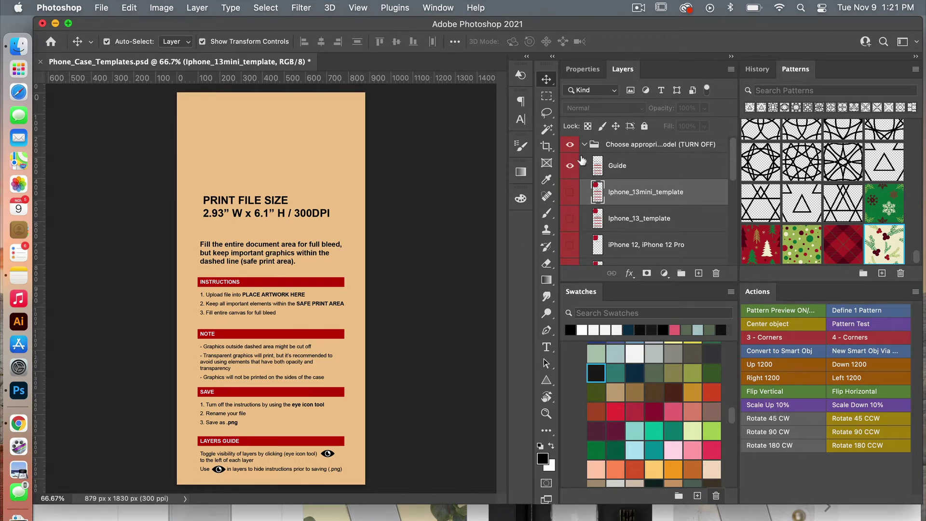
{"action": "scroll", "coordinate": [666, 186], "scroll_direction": "down", "scroll_amount": 3}
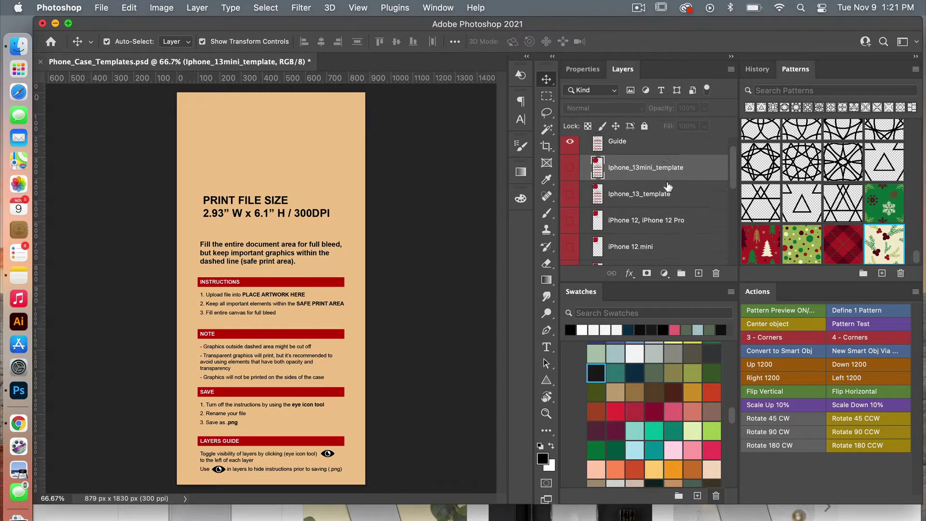
{"action": "scroll", "coordinate": [630, 241], "scroll_direction": "down", "scroll_amount": 5}
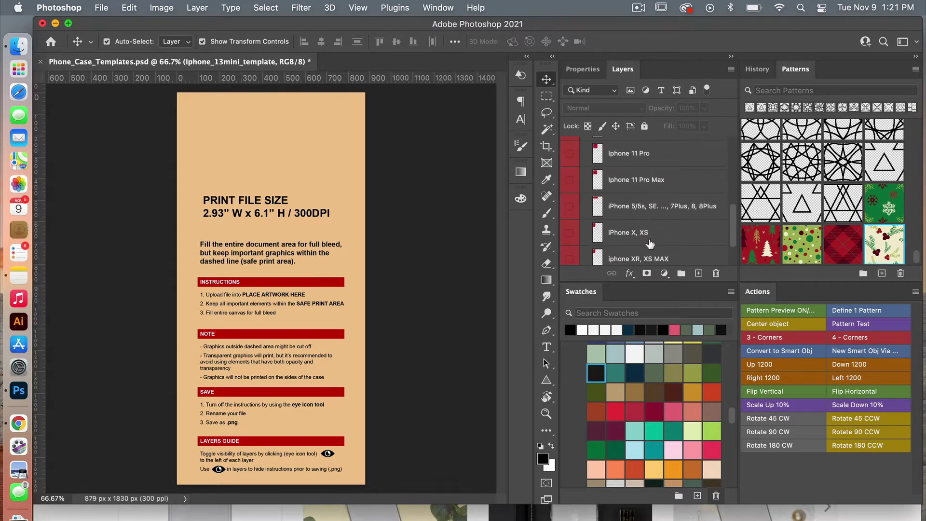
{"action": "scroll", "coordinate": [649, 239], "scroll_direction": "down", "scroll_amount": 2}
{"action": "scroll", "coordinate": [651, 203], "scroll_direction": "up", "scroll_amount": 10}
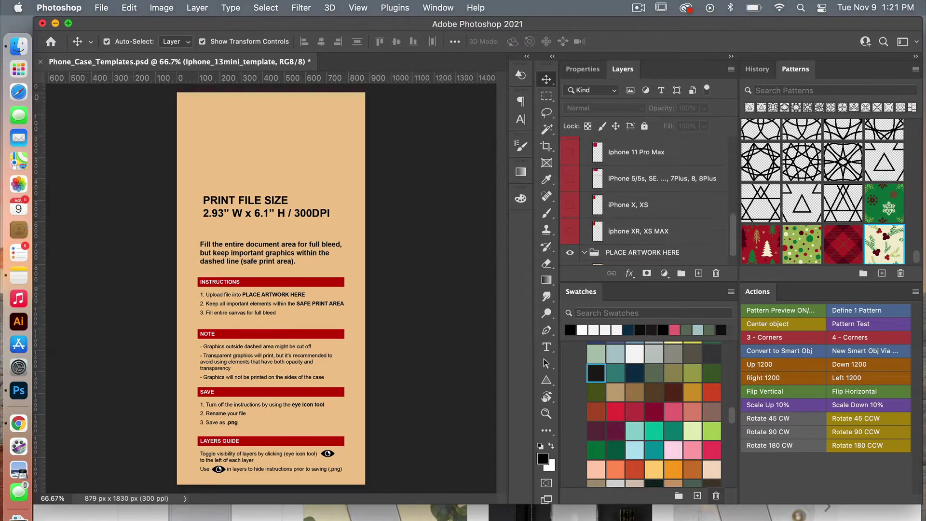
{"action": "left_click", "coordinate": [570, 165]}
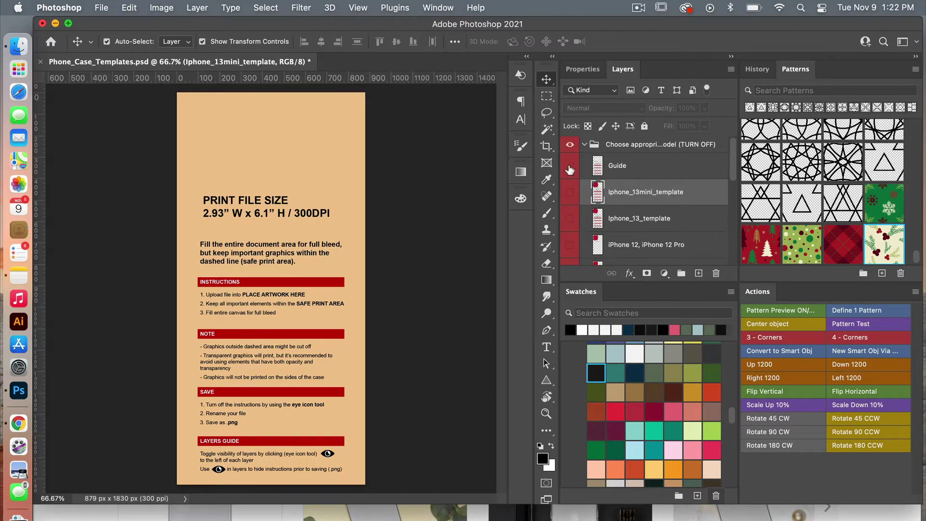
{"action": "left_click", "coordinate": [570, 192]}
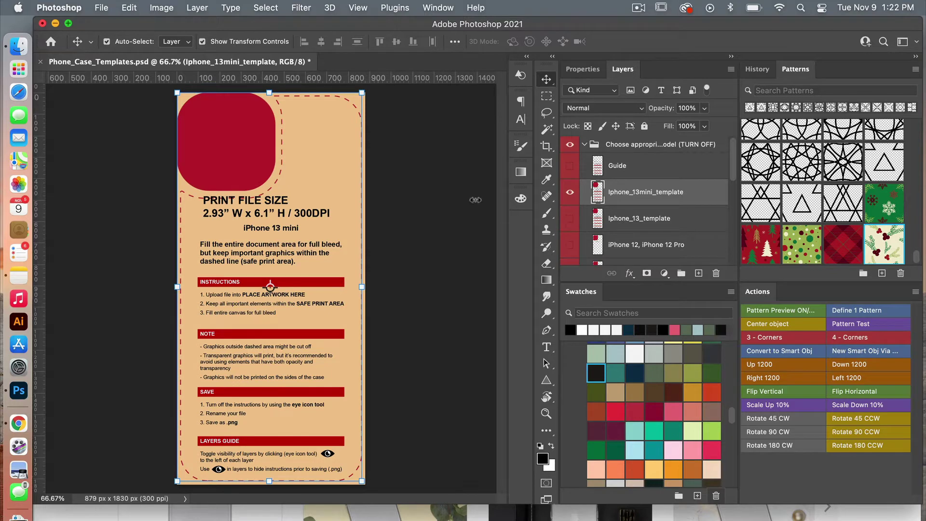
Step: Preview the Iphone_13_template and iPhone 12, iPhone 12 Pro layers, then show only Iphone_13mini_template again
{"action": "left_click", "coordinate": [570, 192]}
{"action": "left_click", "coordinate": [570, 218]}
{"action": "left_click", "coordinate": [570, 218]}
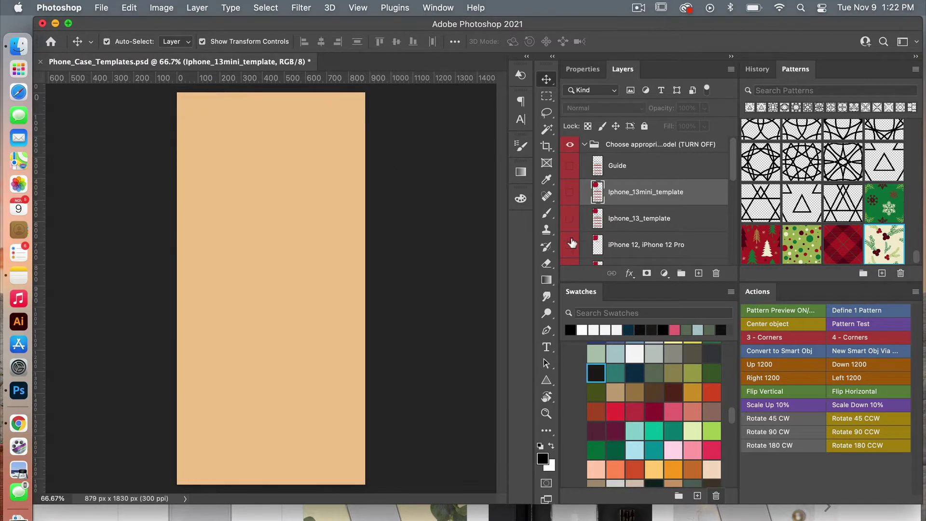
{"action": "left_click", "coordinate": [570, 245]}
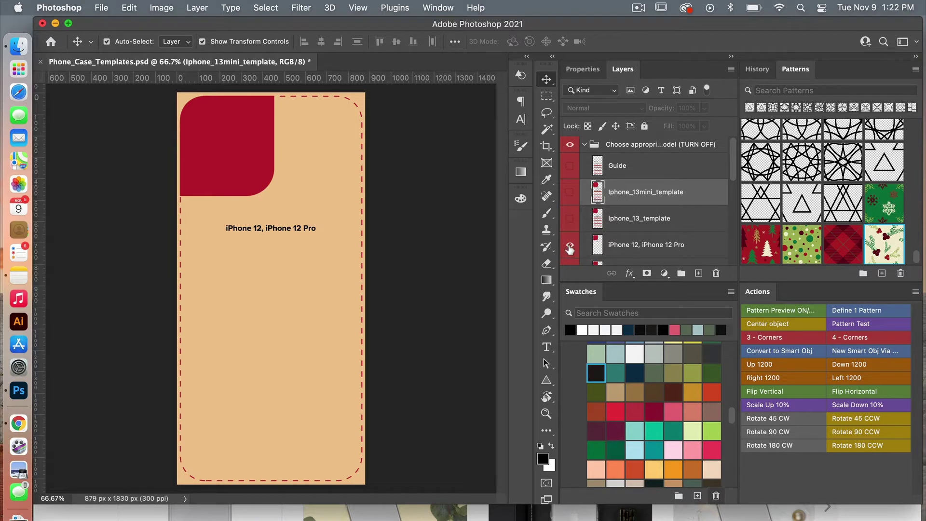
{"action": "left_click", "coordinate": [570, 192]}
{"action": "left_click", "coordinate": [570, 245]}
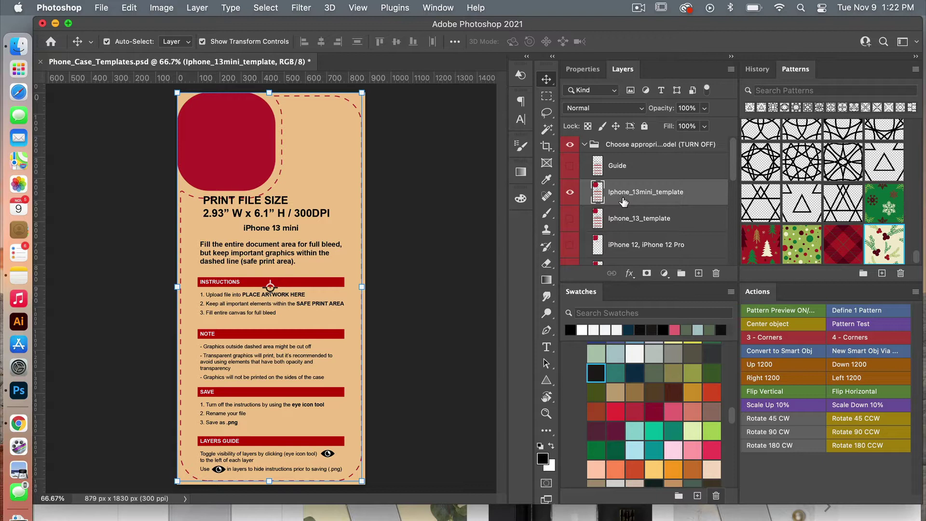
Step: Switch to Chrome and browse Creative Fabrica's Christmas pattern results and the 10 Seamless Christmas Patterns - Set 4 product page
{"action": "key", "text": "super+Tab"}
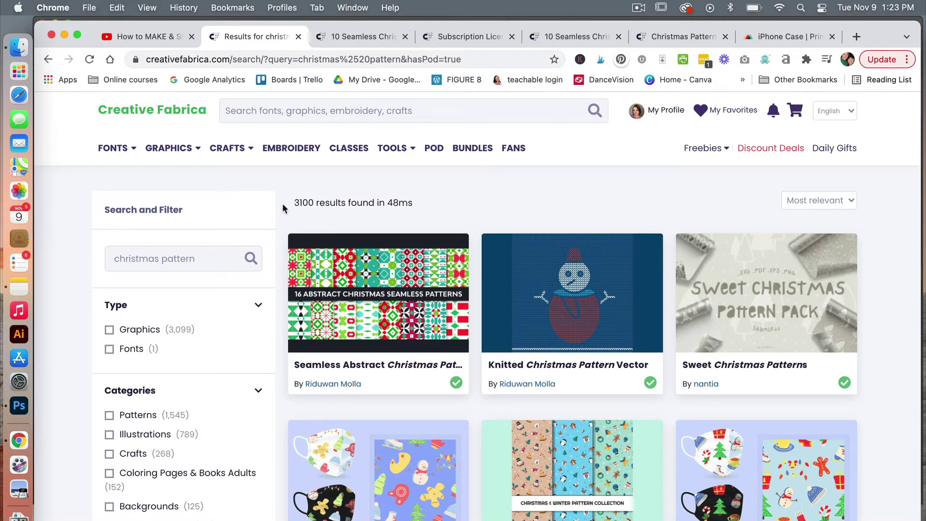
{"action": "scroll", "coordinate": [281, 220], "scroll_direction": "down", "scroll_amount": 10}
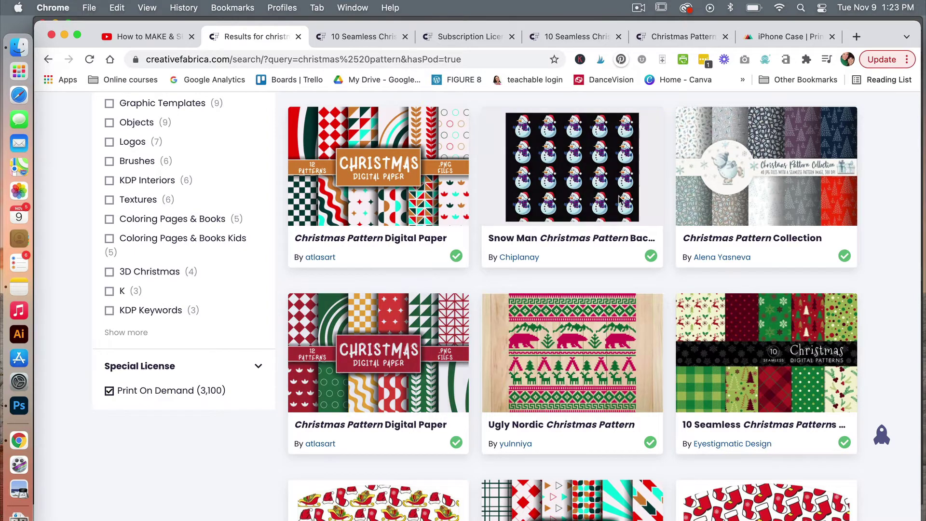
{"action": "scroll", "coordinate": [620, 200], "scroll_direction": "up", "scroll_amount": 1}
{"action": "scroll", "coordinate": [620, 200], "scroll_direction": "down", "scroll_amount": 1}
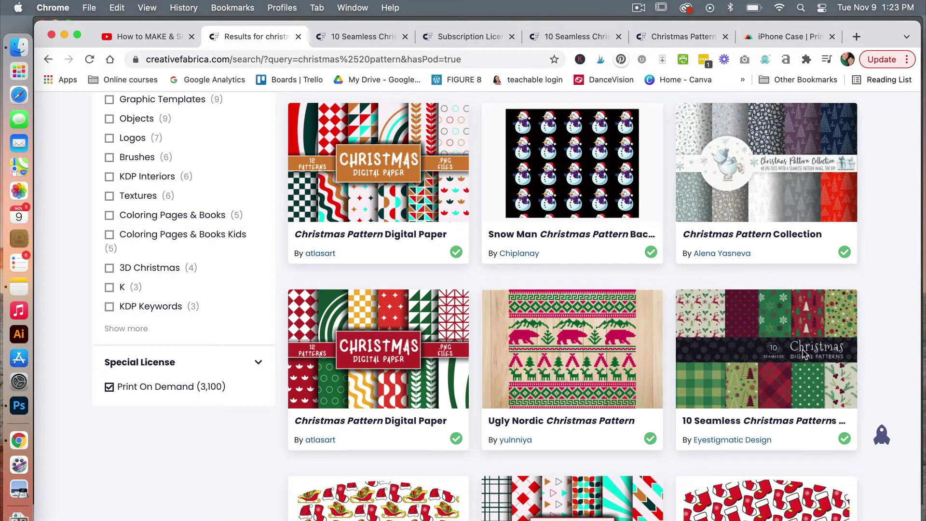
{"action": "key", "text": "ctrl+Tab"}
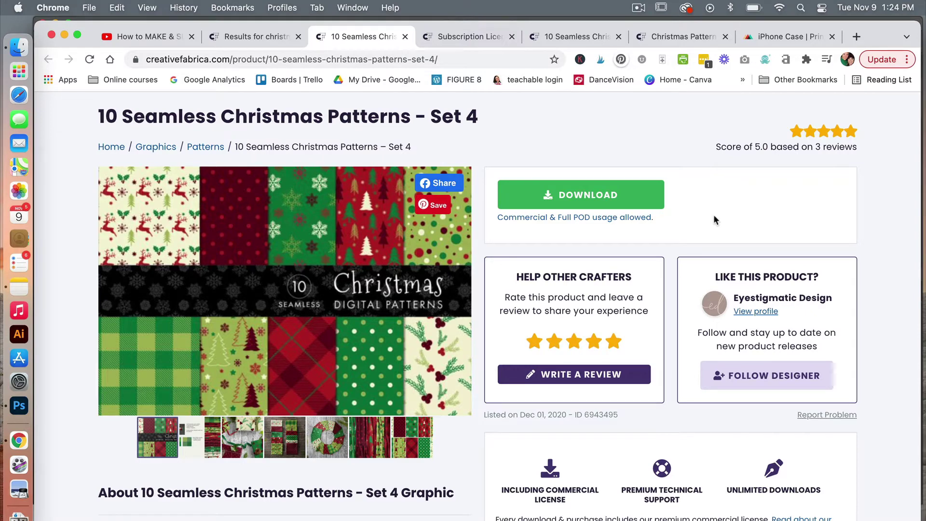
Step: Read the Creative Fabrica Subscription License, including the license summary and the Basic and Full Print on Demand usage rules
{"action": "key", "text": "ctrl+Tab"}
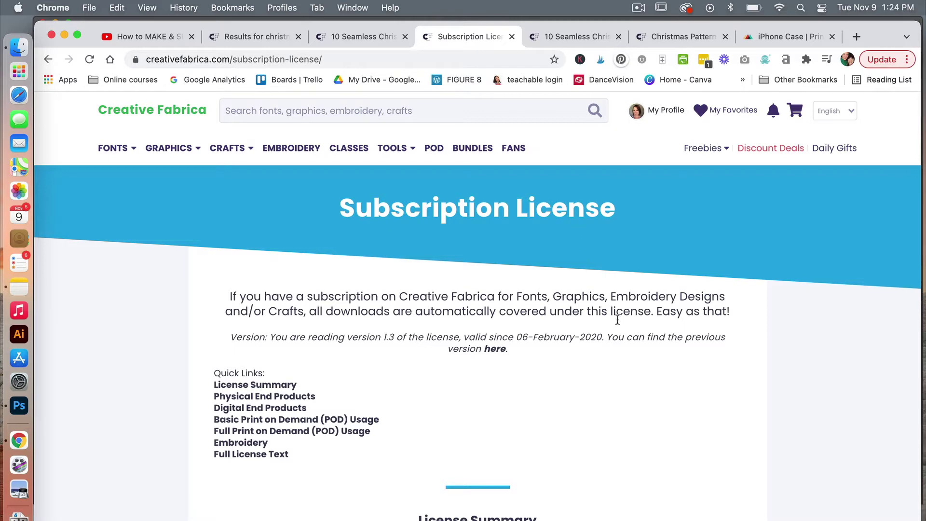
{"action": "scroll", "coordinate": [643, 381], "scroll_direction": "down", "scroll_amount": 12}
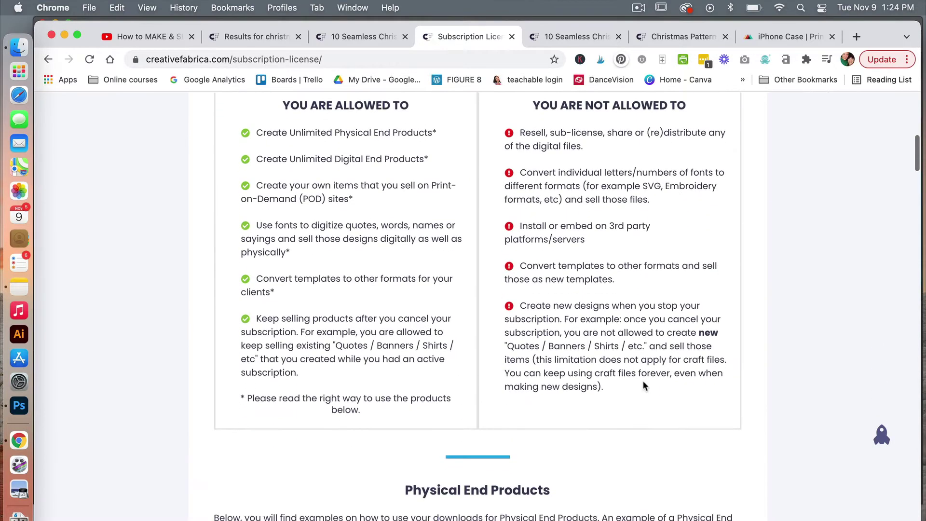
{"action": "scroll", "coordinate": [643, 386], "scroll_direction": "up", "scroll_amount": 3}
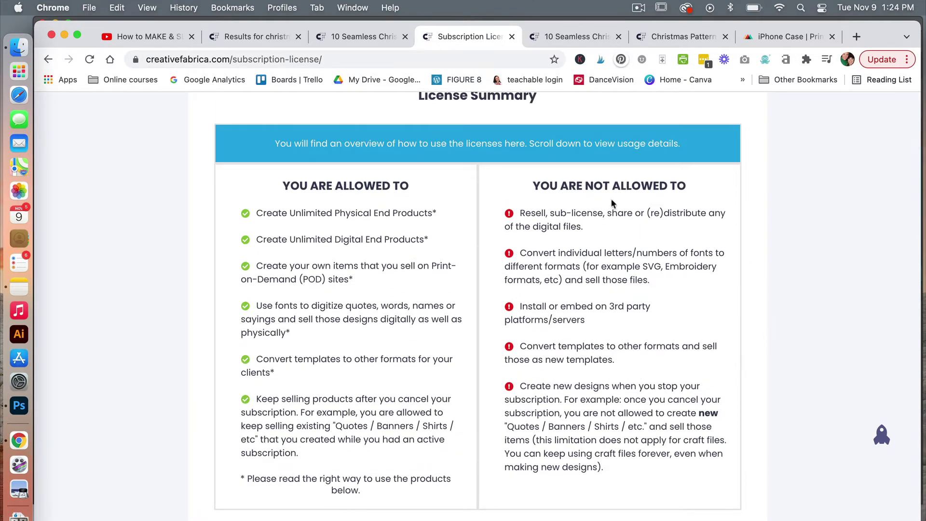
{"action": "scroll", "coordinate": [657, 413], "scroll_direction": "down", "scroll_amount": 15}
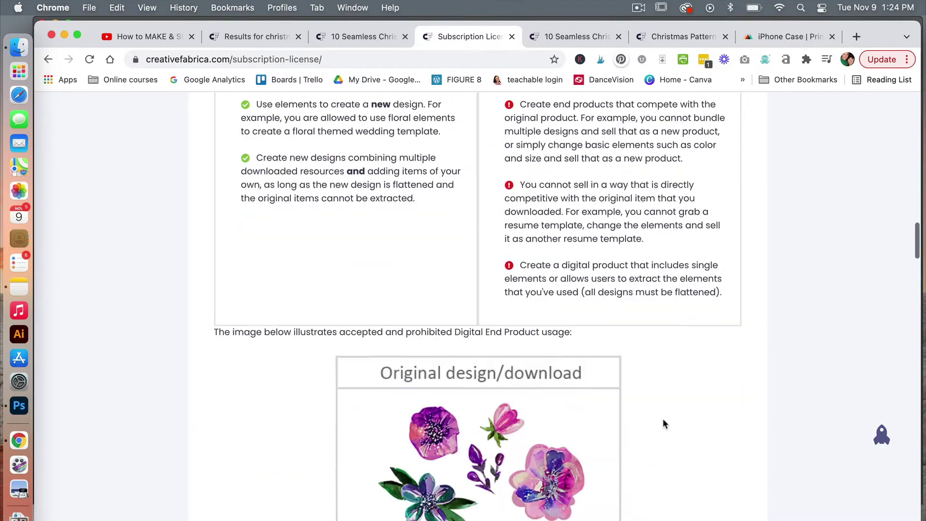
{"action": "scroll", "coordinate": [663, 420], "scroll_direction": "down", "scroll_amount": 10}
{"action": "scroll", "coordinate": [663, 420], "scroll_direction": "up", "scroll_amount": 4}
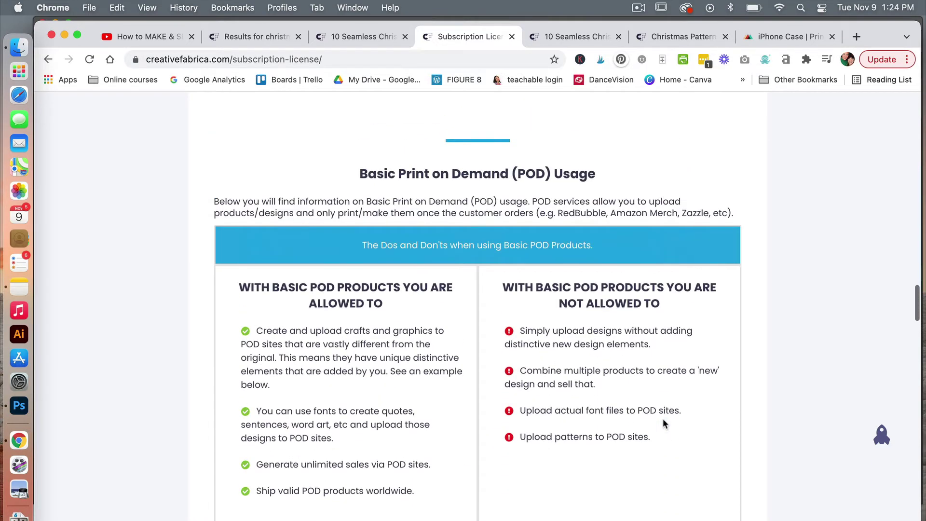
{"action": "scroll", "coordinate": [663, 420], "scroll_direction": "down", "scroll_amount": 10}
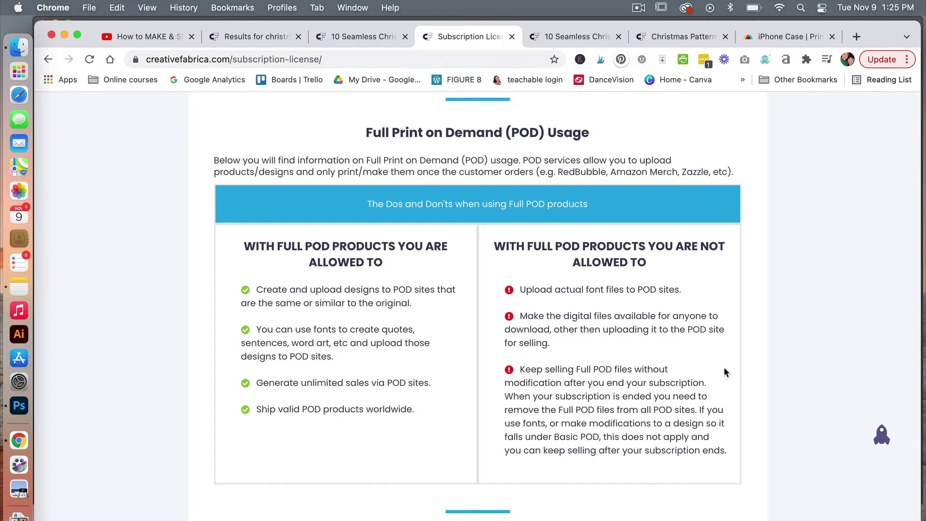
Step: Switch to Photoshop and add a Pattern fill layer above Iphone_13mini_template using the green snowflake pattern
{"action": "key", "text": "super+Tab"}
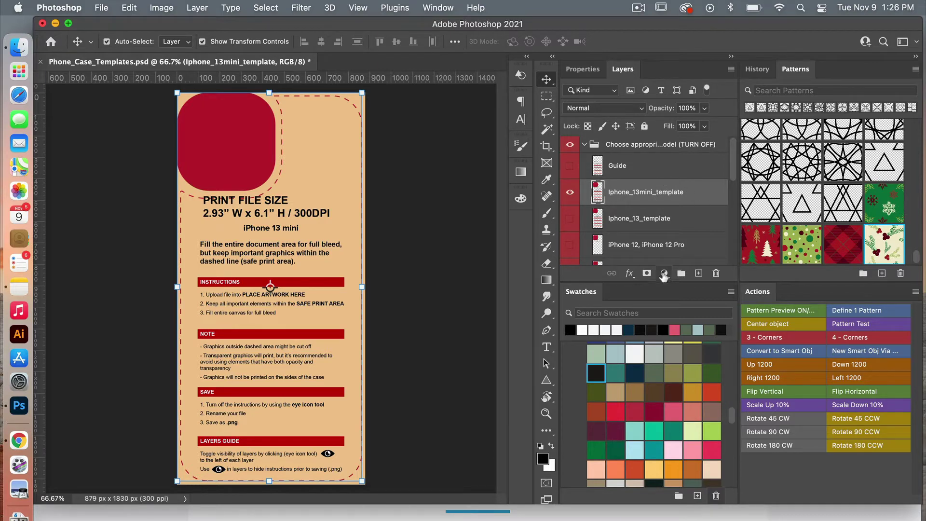
{"action": "left_click", "coordinate": [664, 273]}
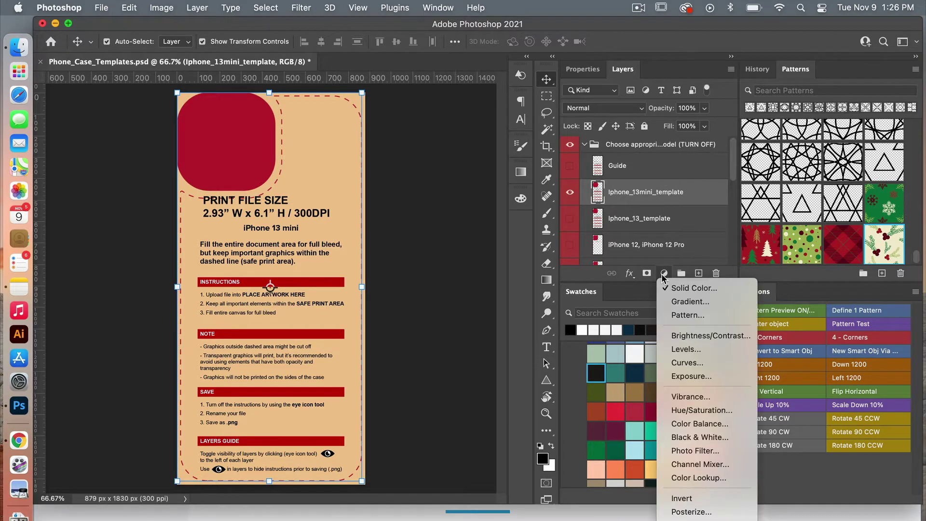
{"action": "left_click", "coordinate": [688, 315]}
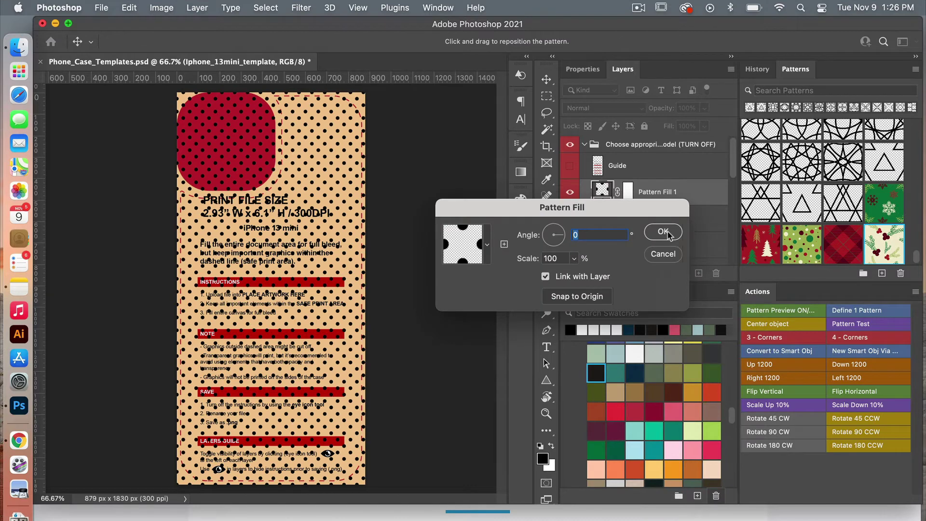
{"action": "left_click", "coordinate": [664, 232]}
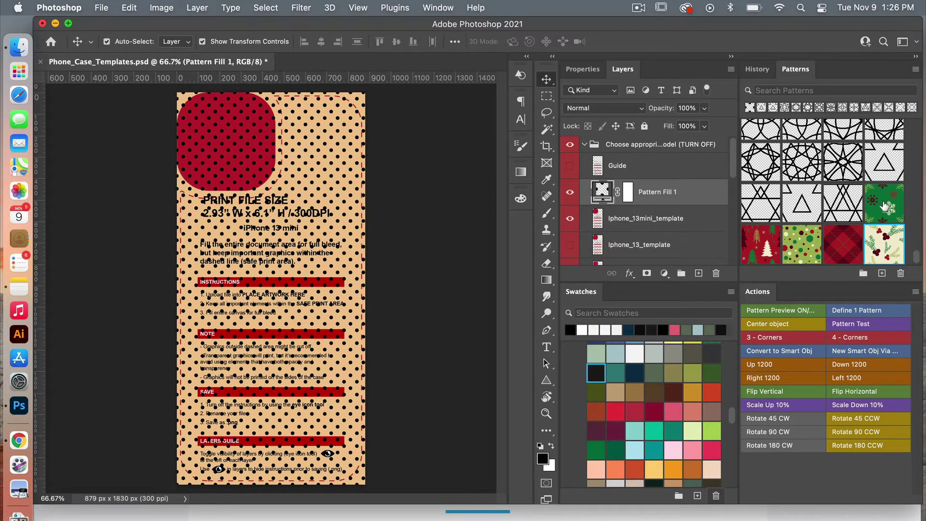
{"action": "left_click", "coordinate": [884, 205]}
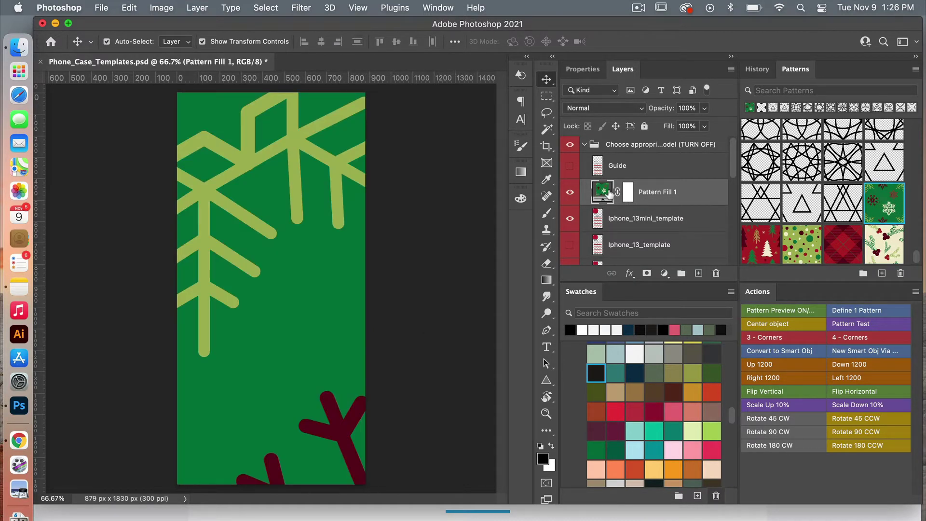
Step: Set the snowflake pattern fill's scale to 10% and reposition the snowflakes on the canvas
{"action": "double_click", "coordinate": [605, 192]}
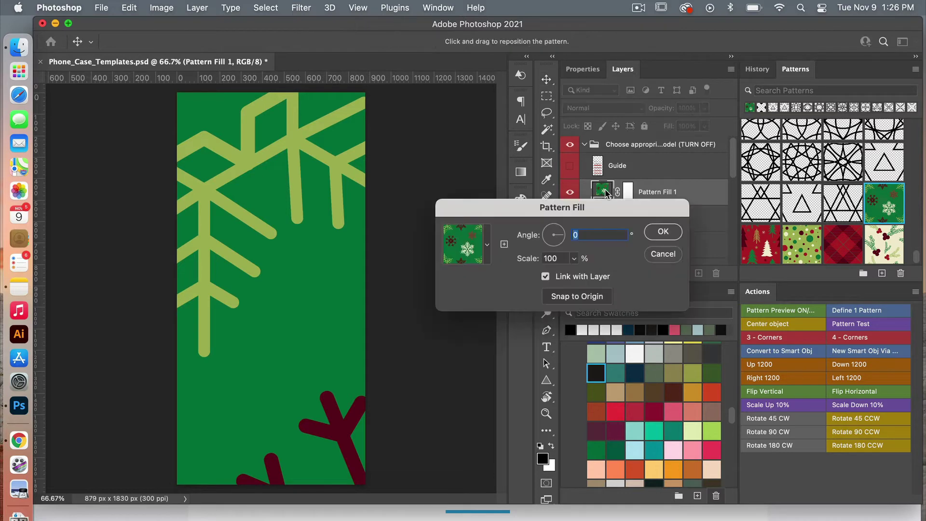
{"action": "key", "text": "Tab"}
{"action": "type", "text": "50"}
{"action": "key", "text": "BackSpace"}
{"action": "key", "text": "BackSpace"}
{"action": "type", "text": "10"}
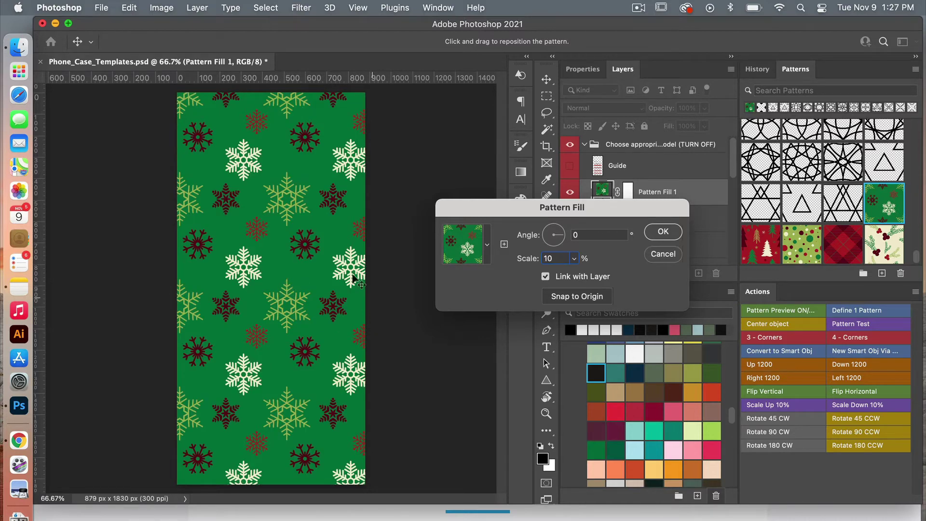
{"action": "left_click_drag", "start_coordinate": [298, 274], "coordinate": [384, 230]}
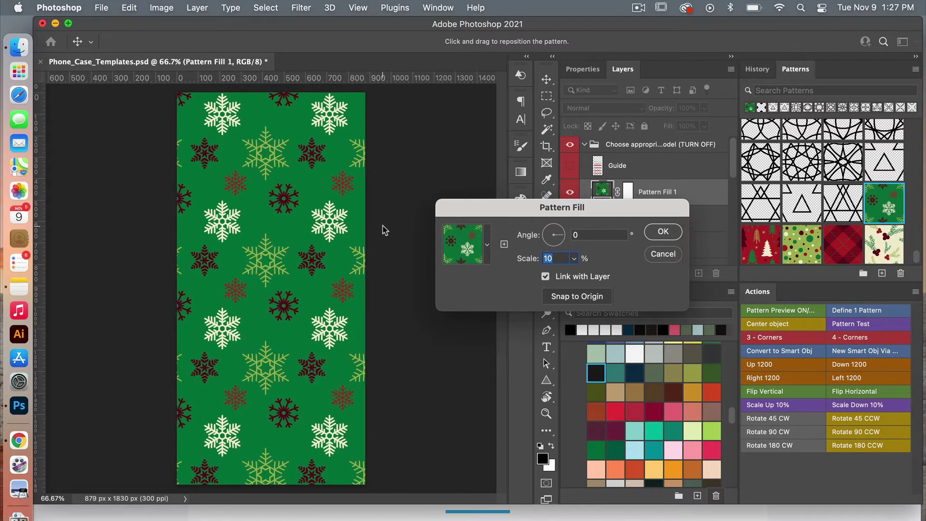
{"action": "left_click", "coordinate": [669, 233]}
Step: Move the Pattern Fill 1 layer below all the phone templates into the PLACE ARTWORK HERE group, above the Example layer
{"action": "left_click", "coordinate": [571, 167]}
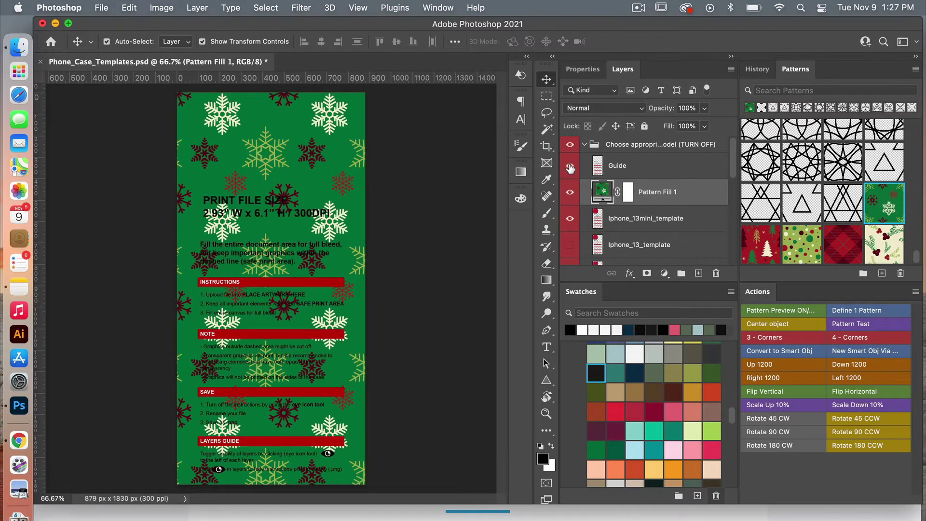
{"action": "left_click", "coordinate": [570, 167]}
{"action": "left_click_drag", "start_coordinate": [651, 193], "coordinate": [652, 231]}
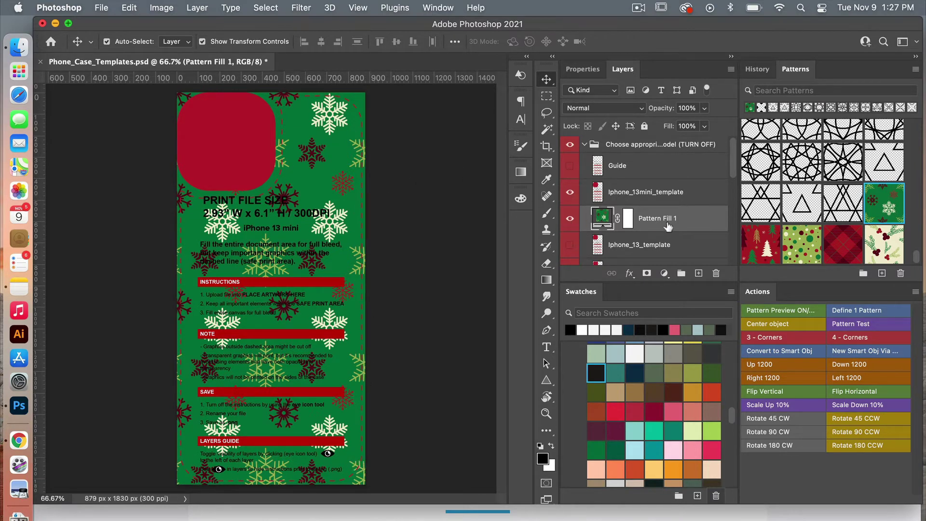
{"action": "scroll", "coordinate": [672, 230], "scroll_direction": "down", "scroll_amount": 1}
{"action": "scroll", "coordinate": [672, 230], "scroll_direction": "down", "scroll_amount": 1}
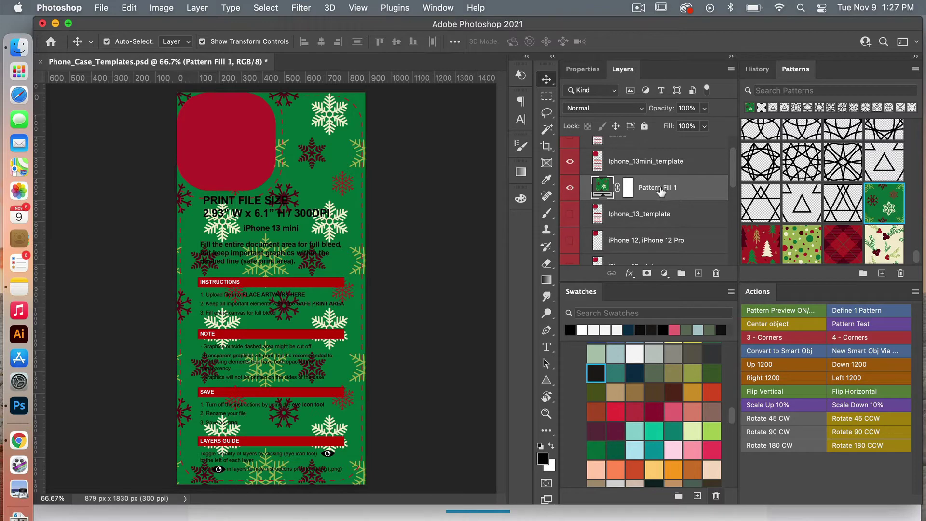
{"action": "left_click_drag", "start_coordinate": [661, 192], "coordinate": [663, 231]}
{"action": "scroll", "coordinate": [662, 231], "scroll_direction": "down", "scroll_amount": 4}
{"action": "scroll", "coordinate": [658, 193], "scroll_direction": "up", "scroll_amount": 1}
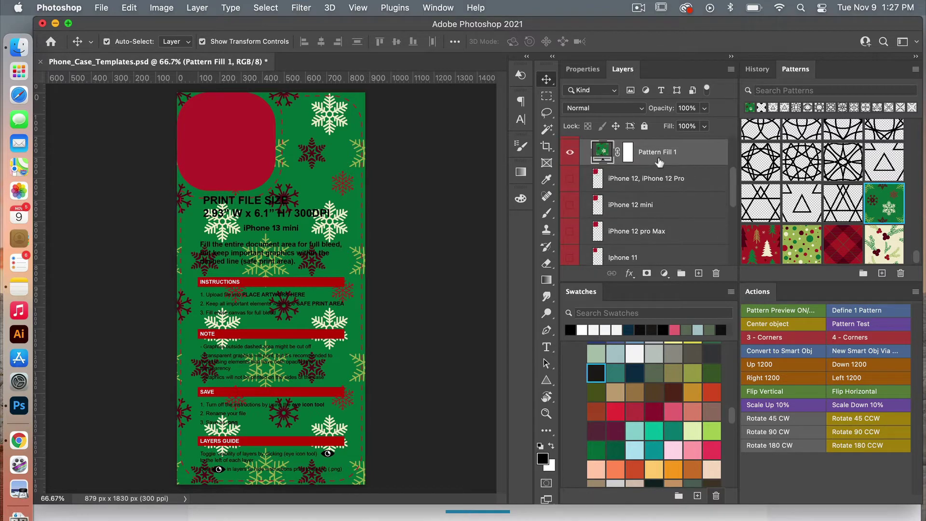
{"action": "left_click_drag", "start_coordinate": [659, 163], "coordinate": [648, 247]}
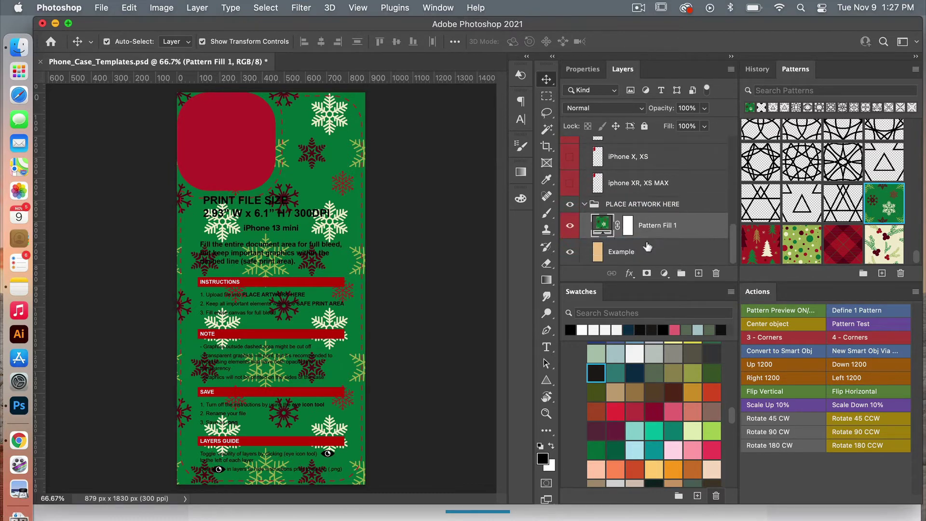
Step: Check the snowflake artwork under the iphone XR, XS MAX template, and hide the Iphone_13mini_template layer
{"action": "scroll", "coordinate": [630, 203], "scroll_direction": "up", "scroll_amount": 2}
{"action": "left_click", "coordinate": [570, 233]}
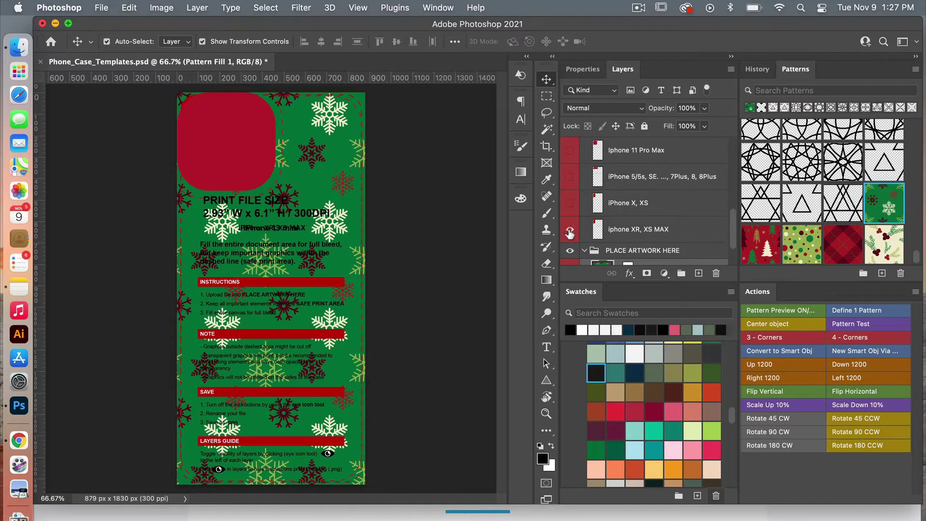
{"action": "left_click", "coordinate": [570, 233]}
{"action": "scroll", "coordinate": [627, 203], "scroll_direction": "up", "scroll_amount": 2}
{"action": "left_click", "coordinate": [570, 193]}
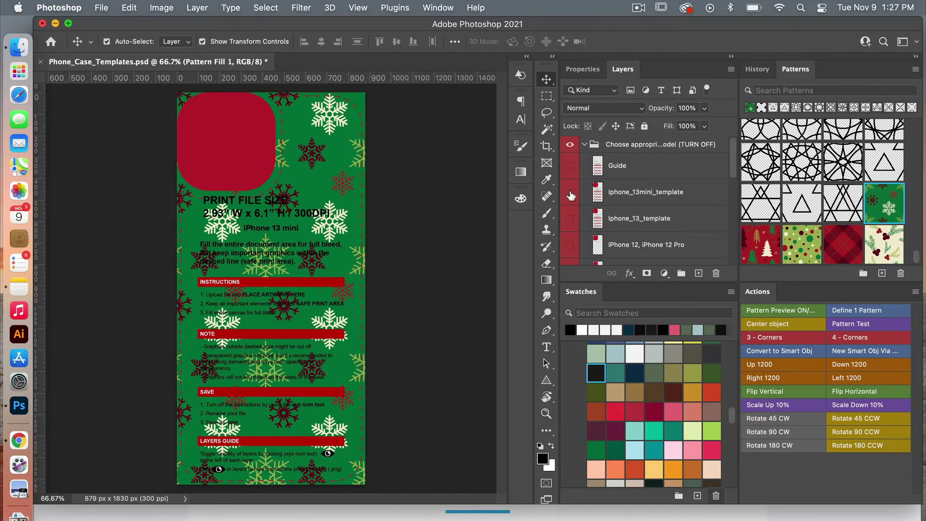
Step: Preview the snowflake artwork under the iPhone 13, iPhone 12/12 Pro and iPhone 12 mini templates one at a time, leaving each hidden
{"action": "left_click", "coordinate": [570, 219]}
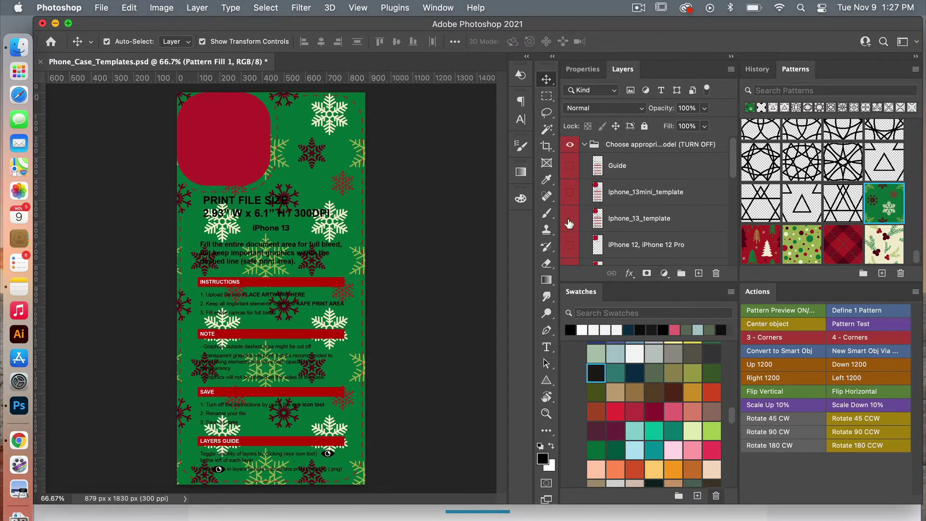
{"action": "left_click", "coordinate": [570, 219]}
{"action": "left_click", "coordinate": [569, 245]}
{"action": "scroll", "coordinate": [571, 232], "scroll_direction": "down", "scroll_amount": 3}
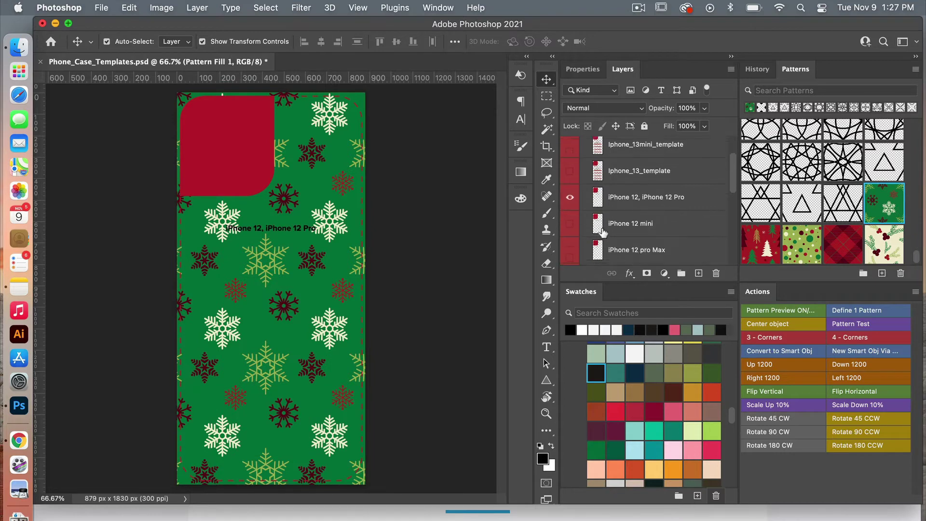
{"action": "left_click", "coordinate": [571, 199]}
{"action": "left_click", "coordinate": [570, 224]}
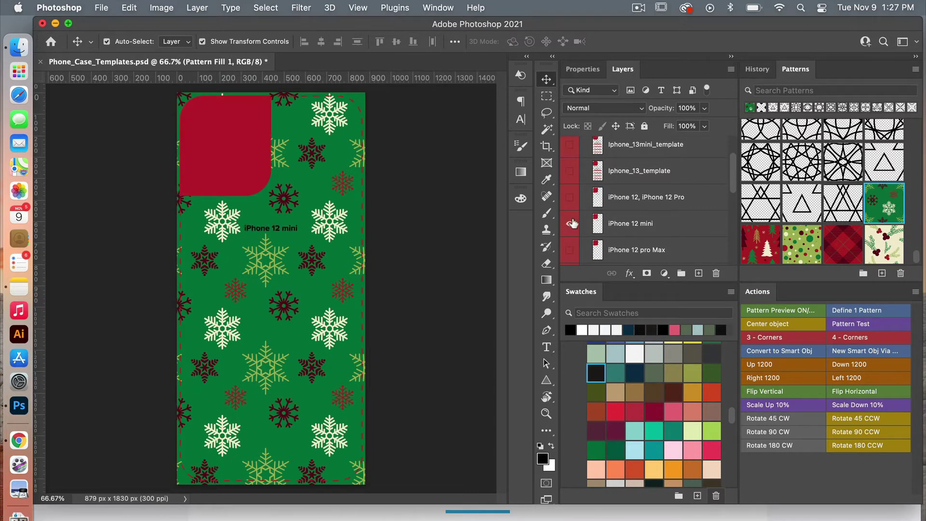
{"action": "left_click", "coordinate": [570, 223]}
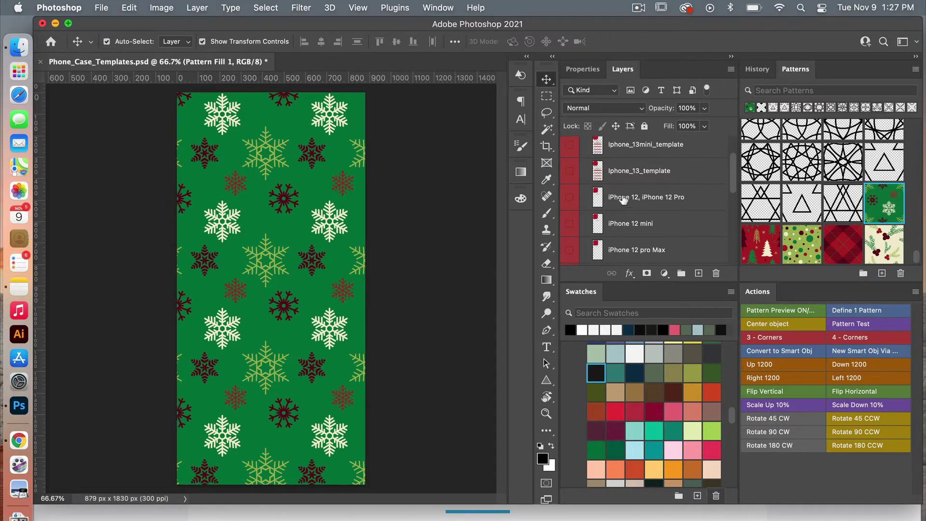
Step: Duplicate the Pattern Fill 1 layer in the PLACE ARTWORK HERE group and apply the red Christmas tree pattern to the copy
{"action": "scroll", "coordinate": [624, 199], "scroll_direction": "down", "scroll_amount": 5}
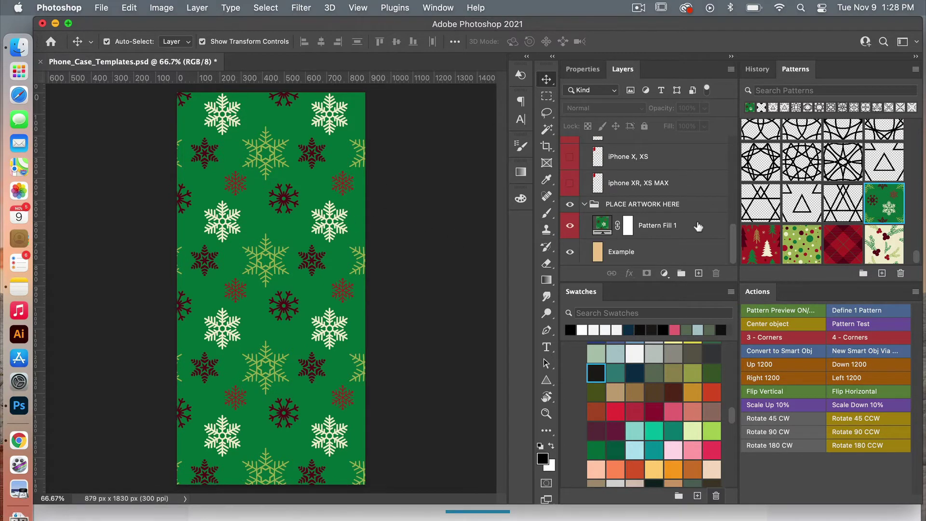
{"action": "left_click", "coordinate": [659, 227]}
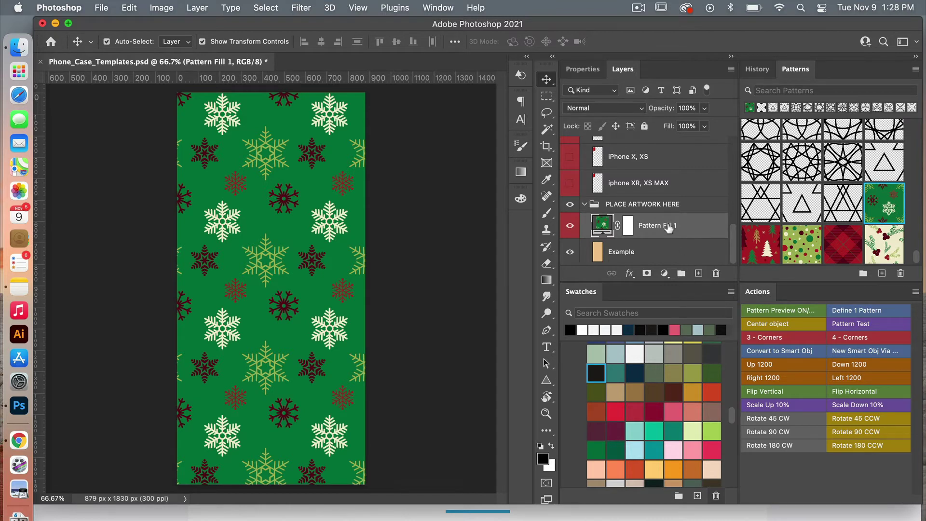
{"action": "key", "text": "super+j"}
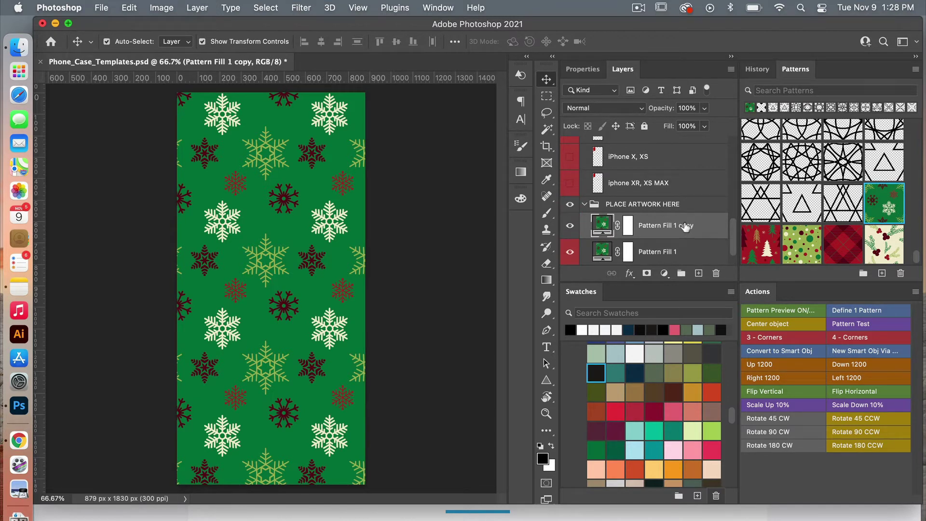
{"action": "left_click", "coordinate": [759, 246]}
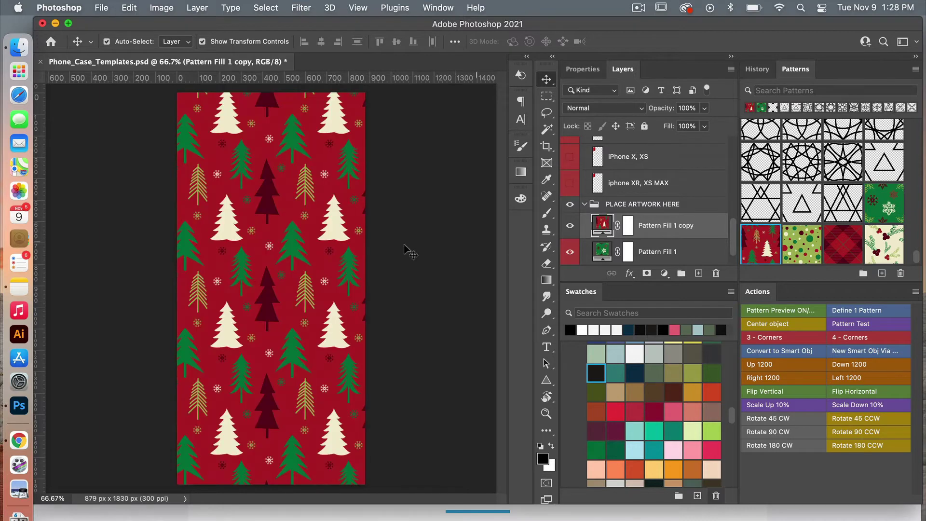
Step: Reposition the Christmas tree pattern on the canvas through its Pattern Fill settings, keeping the scale at 10%
{"action": "double_click", "coordinate": [603, 225]}
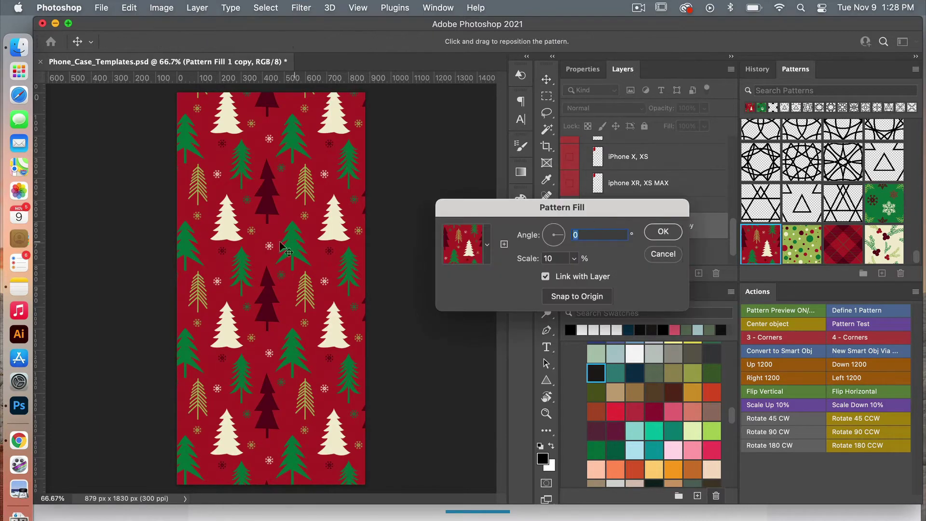
{"action": "mouse_move", "coordinate": [281, 247]}
{"action": "left_mouse_down"}
{"action": "mouse_move", "coordinate": [290, 252]}
{"action": "mouse_move", "coordinate": [275, 255]}
{"action": "left_mouse_up"}
{"action": "left_click", "coordinate": [675, 233]}
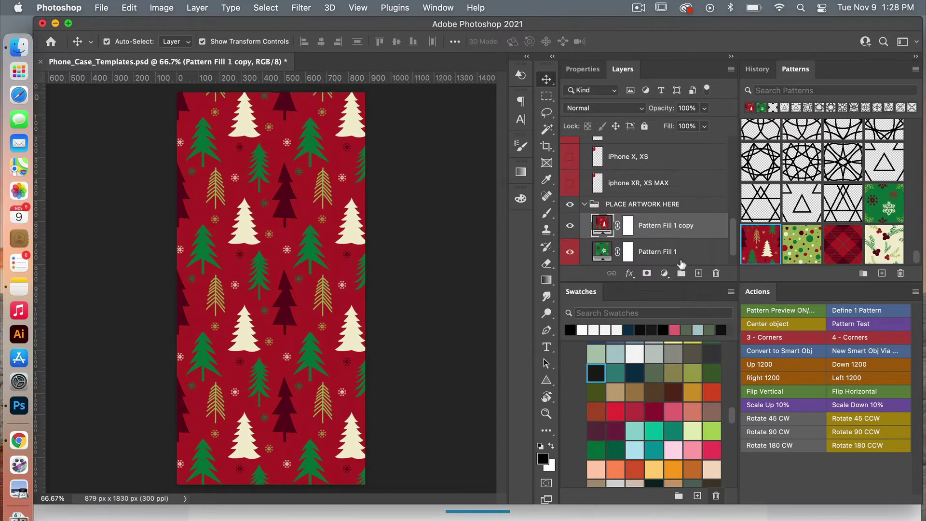
Step: Preview the tree artwork under the iphone XR, XS MAX and iPhone X, XS templates, leaving both hidden
{"action": "left_click", "coordinate": [570, 184]}
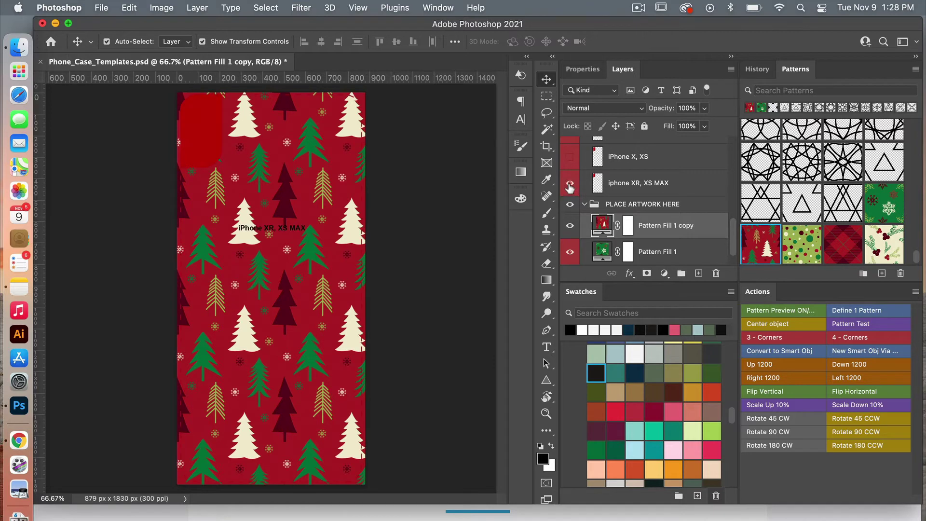
{"action": "left_click", "coordinate": [570, 156]}
{"action": "left_click", "coordinate": [570, 160]}
{"action": "left_click", "coordinate": [570, 183]}
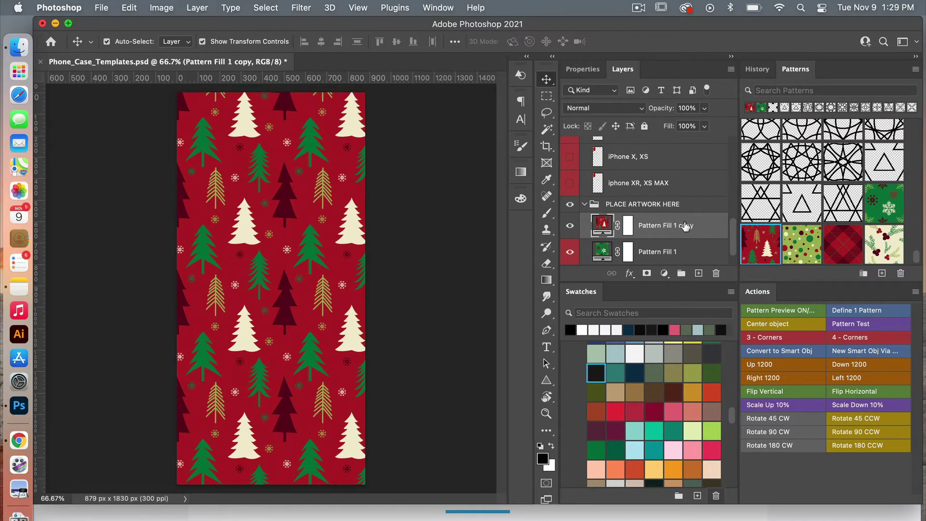
Step: Duplicate the tree pattern layer, apply the green polka dot pattern to the copy and shift the dots upward
{"action": "key", "text": "super+j"}
{"action": "left_click", "coordinate": [802, 244]}
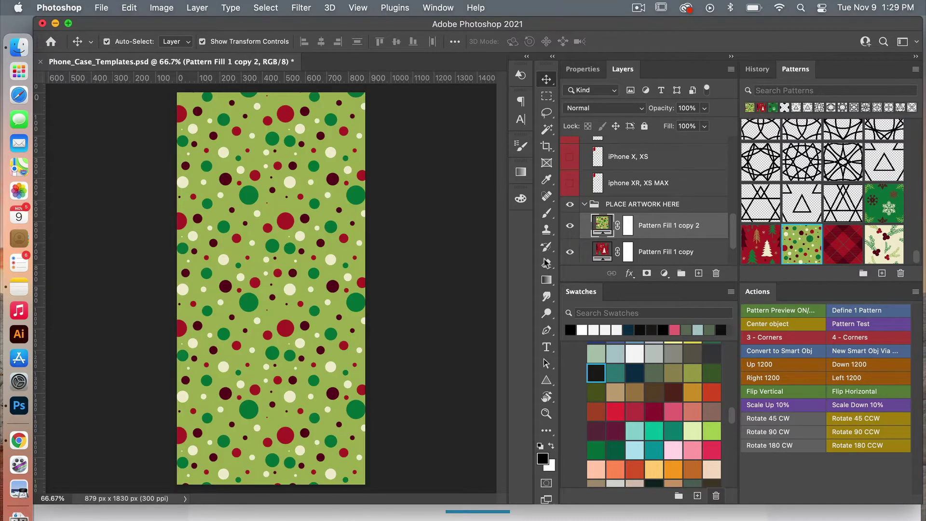
{"action": "left_click_drag", "start_coordinate": [298, 297], "coordinate": [290, 248]}
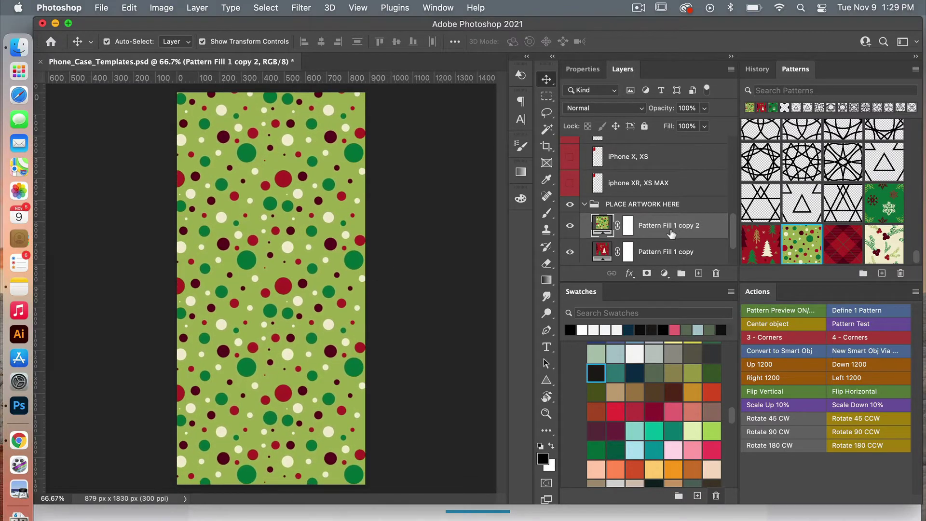
Step: Duplicate the polka dot layer, apply the red plaid pattern to the copy and shift the plaid slightly
{"action": "key", "text": "super+j"}
{"action": "left_click", "coordinate": [845, 245]}
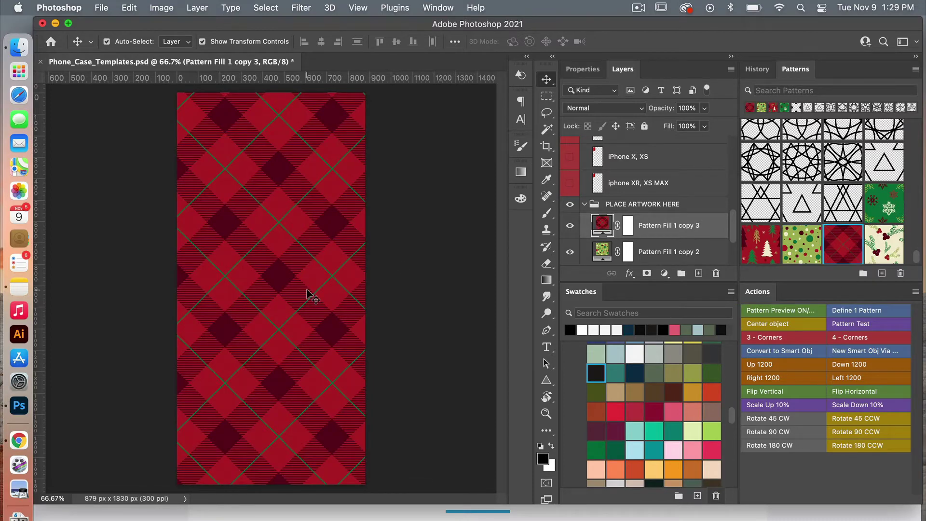
{"action": "left_click_drag", "start_coordinate": [300, 293], "coordinate": [294, 300]}
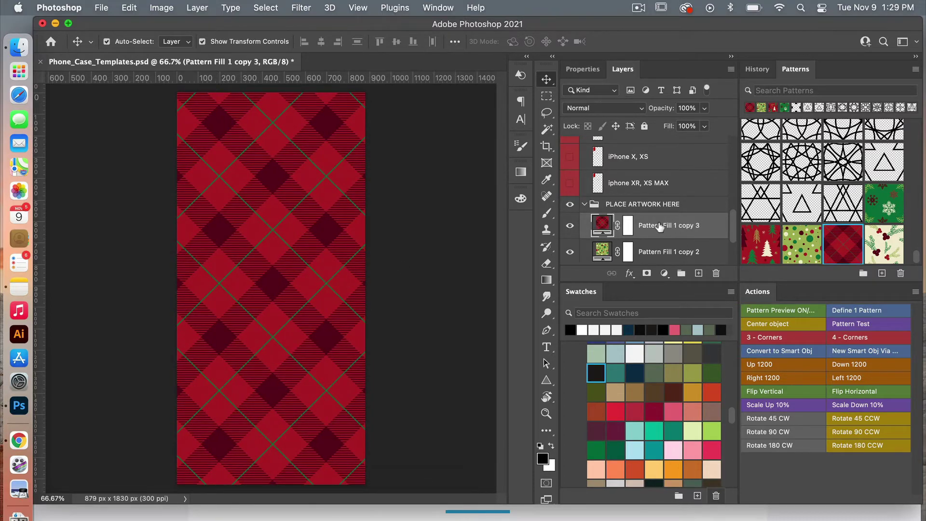
Step: Duplicate the plaid layer, apply the cream berry-and-branch pattern to the copy, reposition it and deselect the layer
{"action": "key", "text": "super+j"}
{"action": "left_click", "coordinate": [884, 245]}
{"action": "left_click_drag", "start_coordinate": [328, 260], "coordinate": [322, 238]}
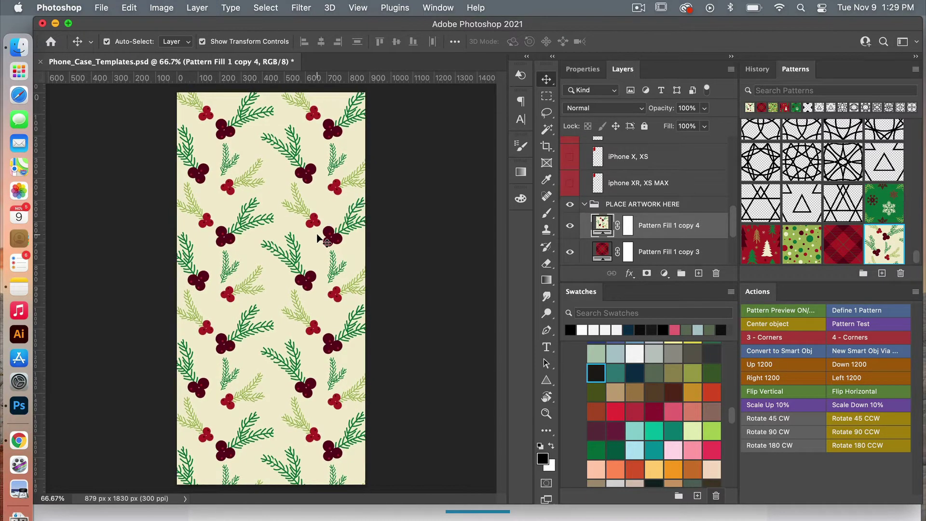
{"action": "left_click", "coordinate": [421, 234]}
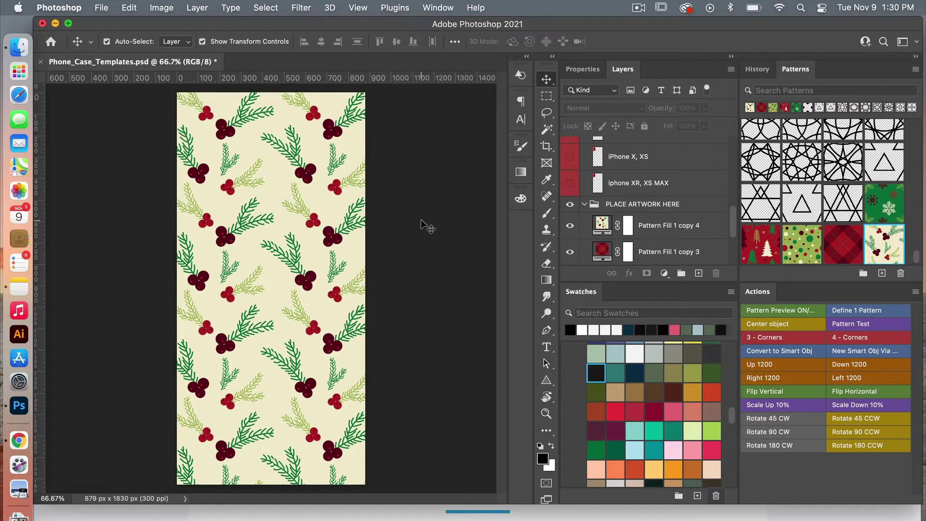
Step: Open the Export As settings for the berry artwork and set the format to JPG with Excellent quality
{"action": "left_click", "coordinate": [102, 7]}
{"action": "mouse_move", "coordinate": [134, 176]}
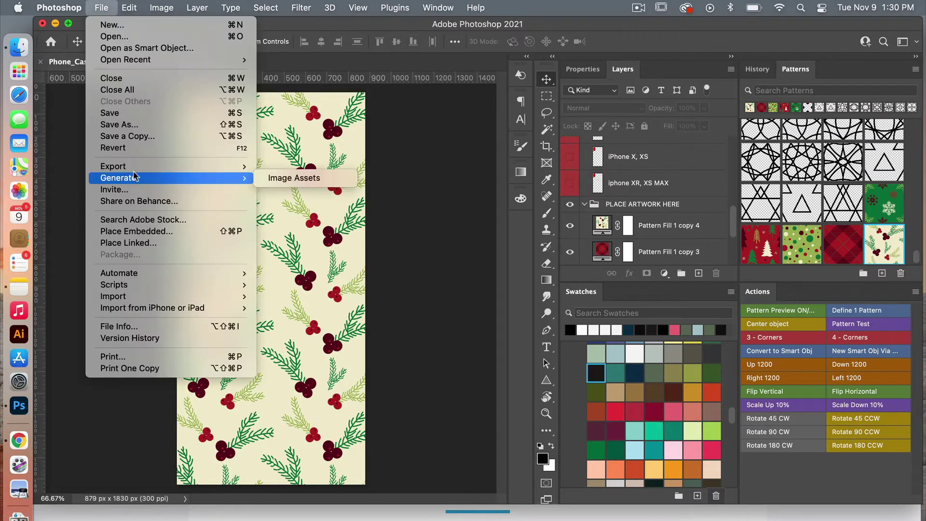
{"action": "left_click", "coordinate": [314, 179]}
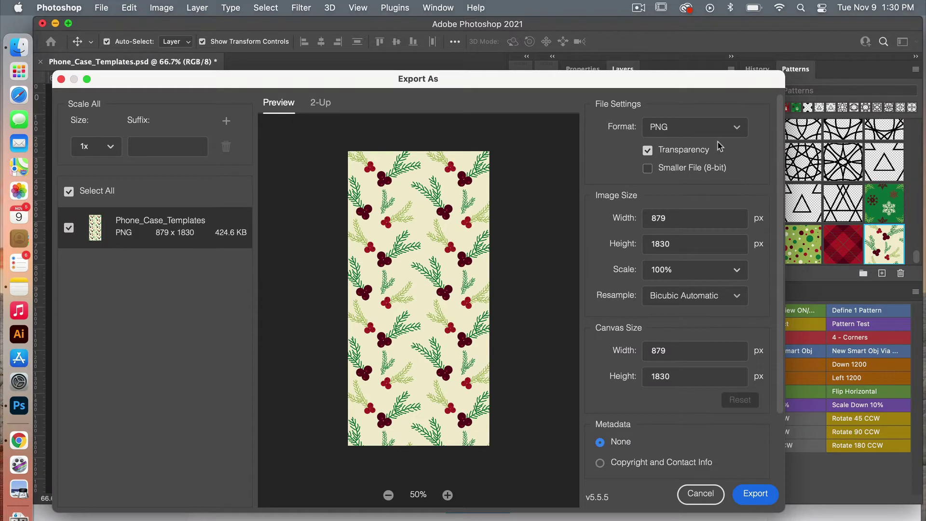
{"action": "left_click", "coordinate": [705, 132]}
{"action": "left_click", "coordinate": [677, 173]}
{"action": "left_click", "coordinate": [730, 157]}
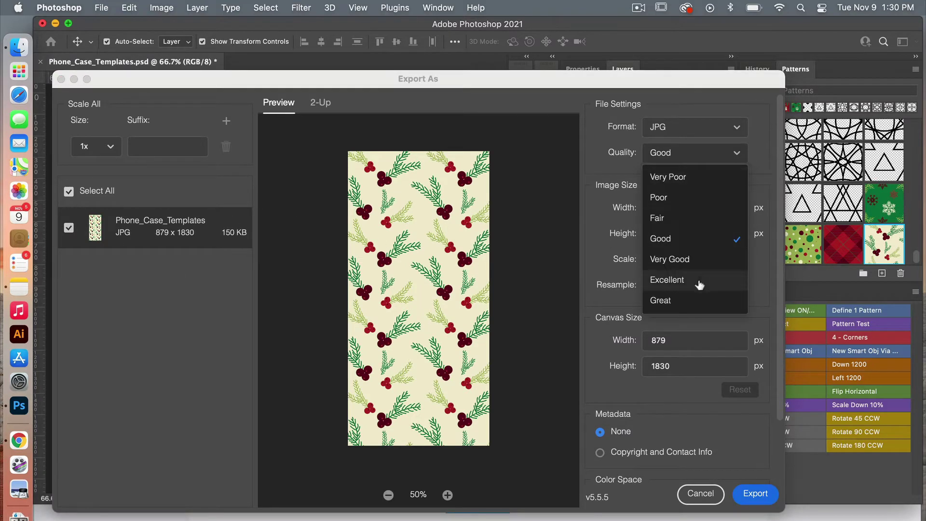
{"action": "left_click", "coordinate": [700, 282]}
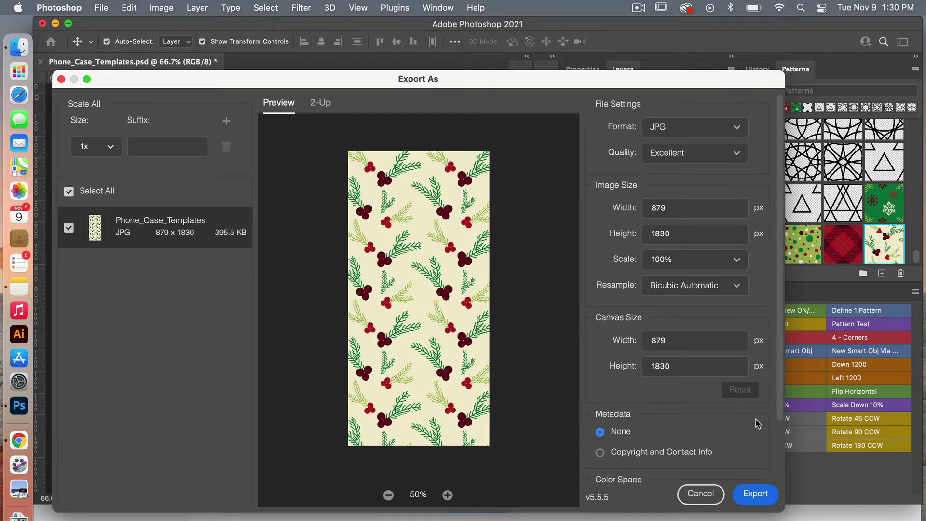
Step: Export the artwork as christmas-phone-1.jpg into the Christmas-iphone folder, and hide the berry pattern layer
{"action": "scroll", "coordinate": [758, 423], "scroll_direction": "down", "scroll_amount": 3}
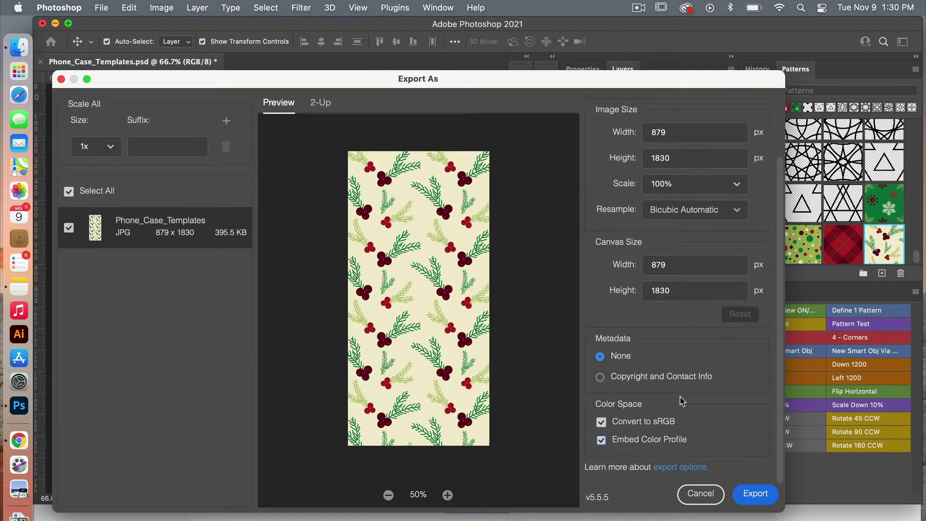
{"action": "left_click", "coordinate": [756, 494]}
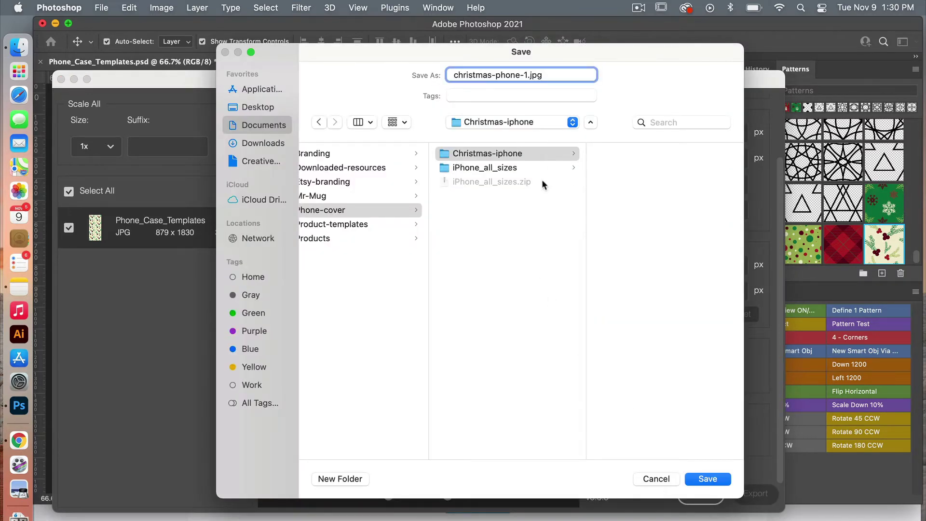
{"action": "left_click", "coordinate": [708, 479]}
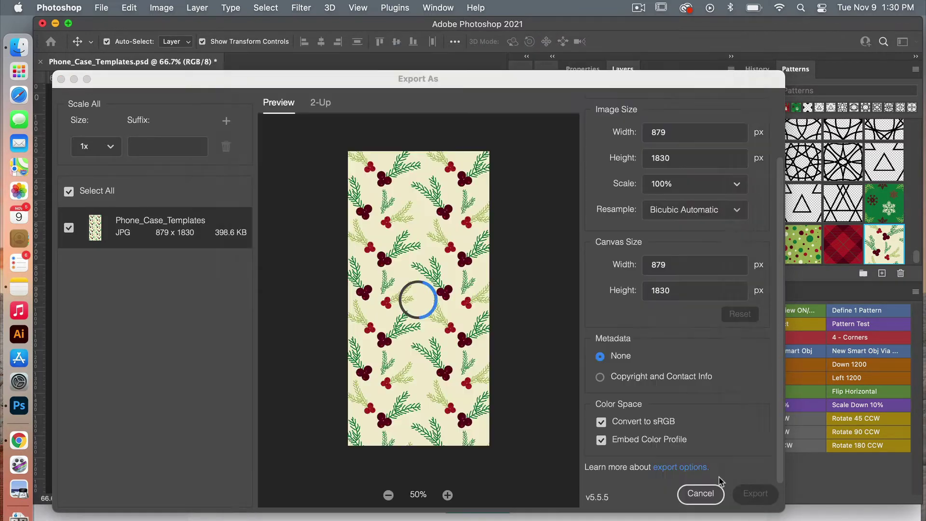
{"action": "left_click", "coordinate": [569, 227]}
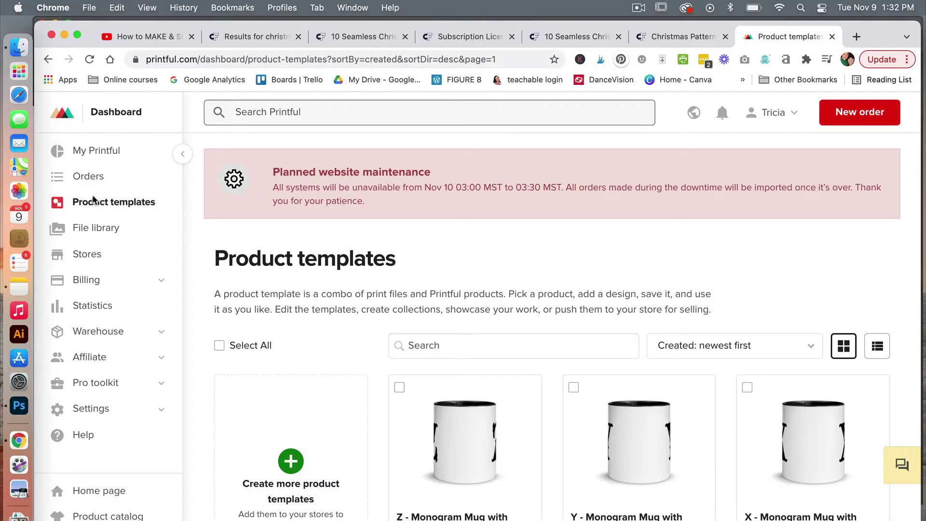
Step: Switch to Printful in Chrome and start a new product template, searching for "iphone" and choosing the iPhone Case
{"action": "scroll", "coordinate": [351, 198], "scroll_direction": "down", "scroll_amount": 3}
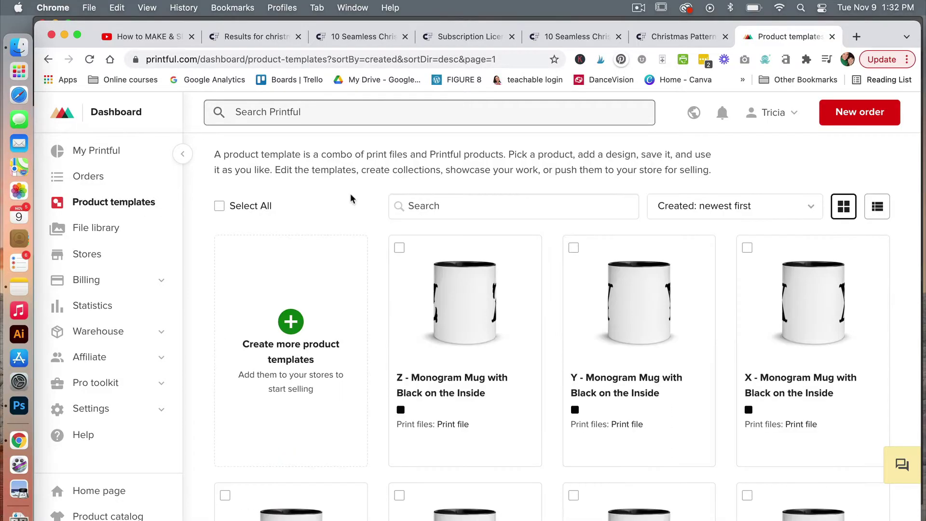
{"action": "left_click", "coordinate": [293, 331]}
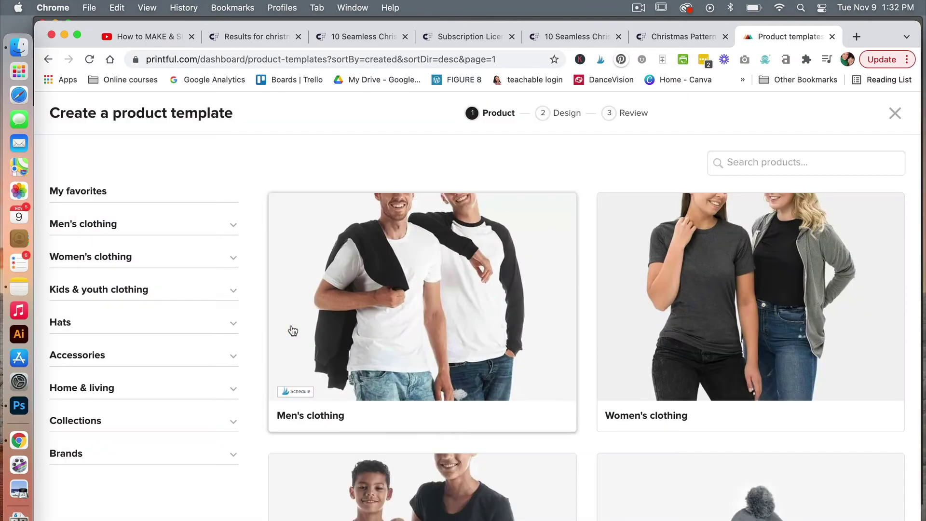
{"action": "left_click", "coordinate": [751, 166]}
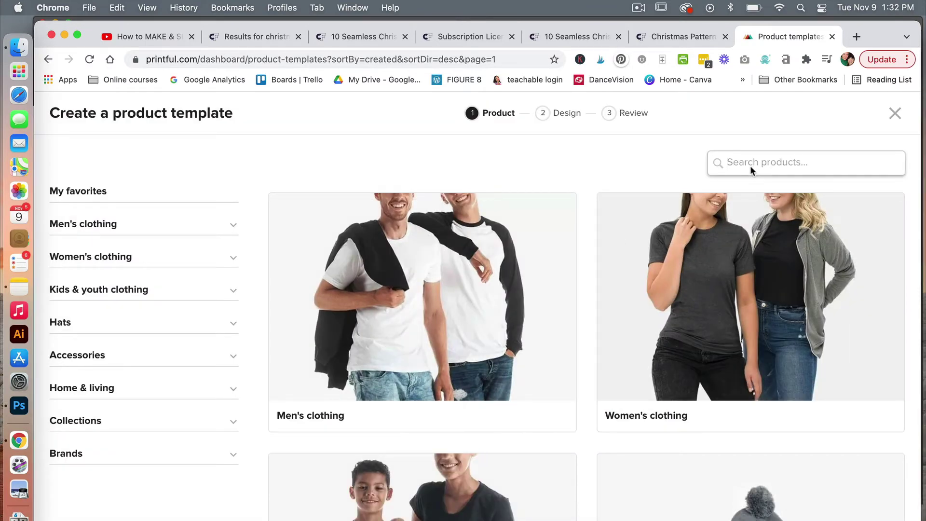
{"action": "type", "text": "iphone"}
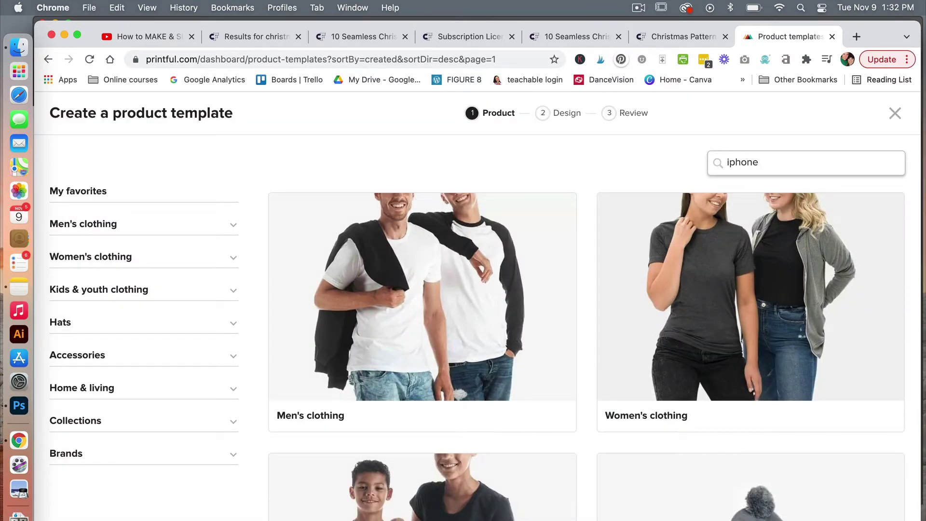
{"action": "left_click", "coordinate": [799, 197]}
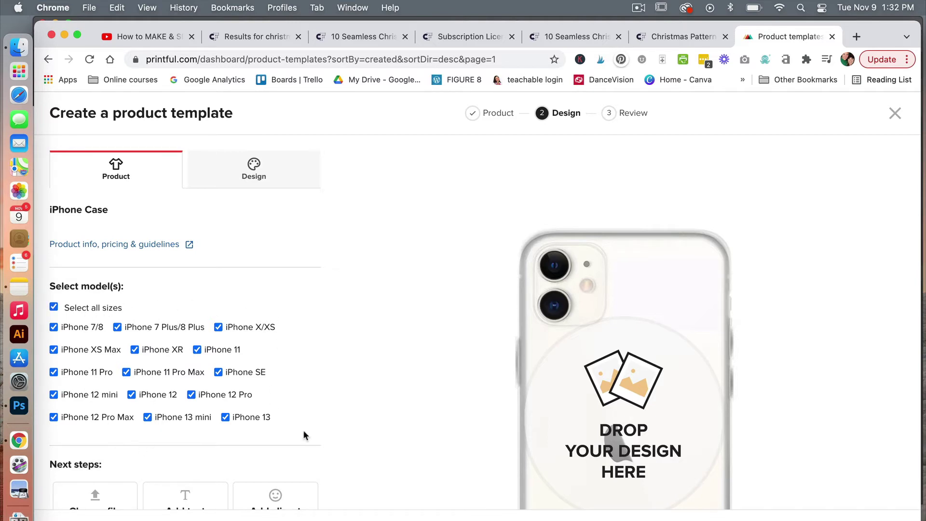
Step: Upload christmas-phone-1.jpg through christmas-phone-5.jpg from the Christmas-iphone folder to the store's file library
{"action": "scroll", "coordinate": [349, 371], "scroll_direction": "down", "scroll_amount": 5}
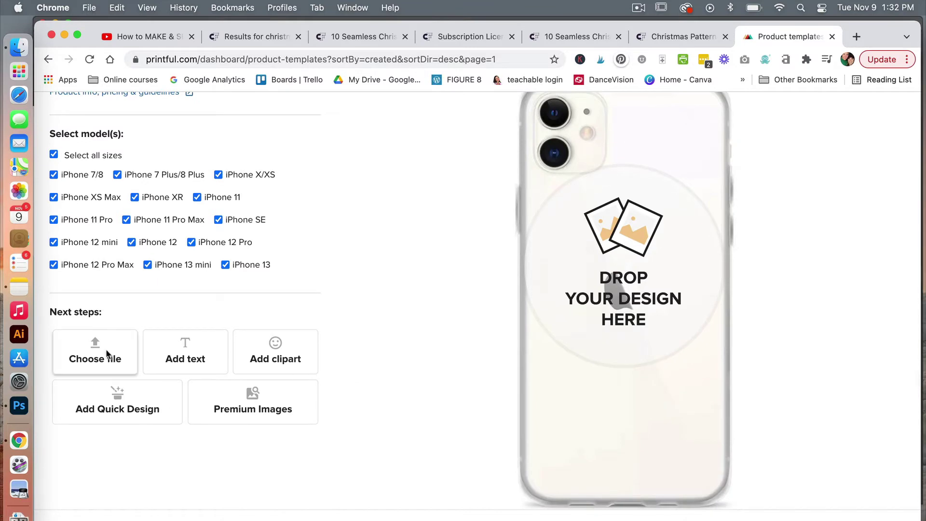
{"action": "left_click", "coordinate": [105, 349]}
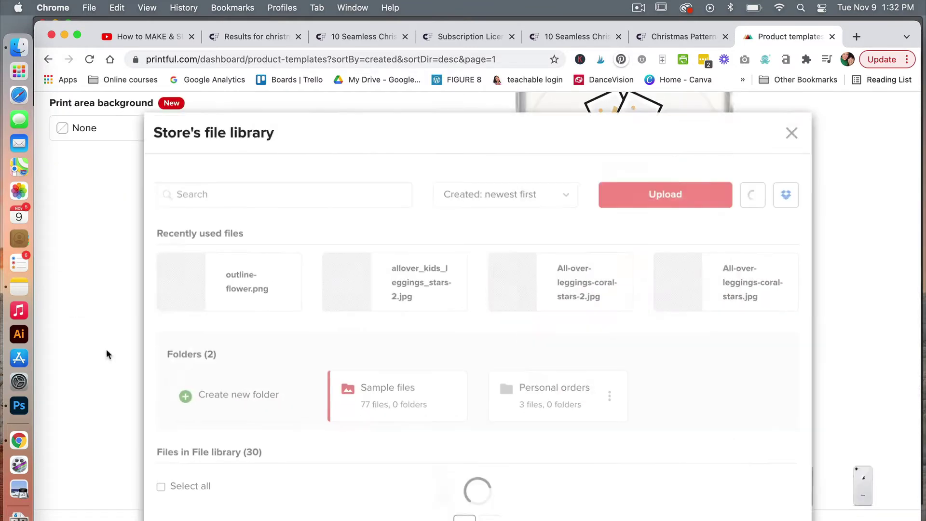
{"action": "mouse_move", "coordinate": [346, 280]}
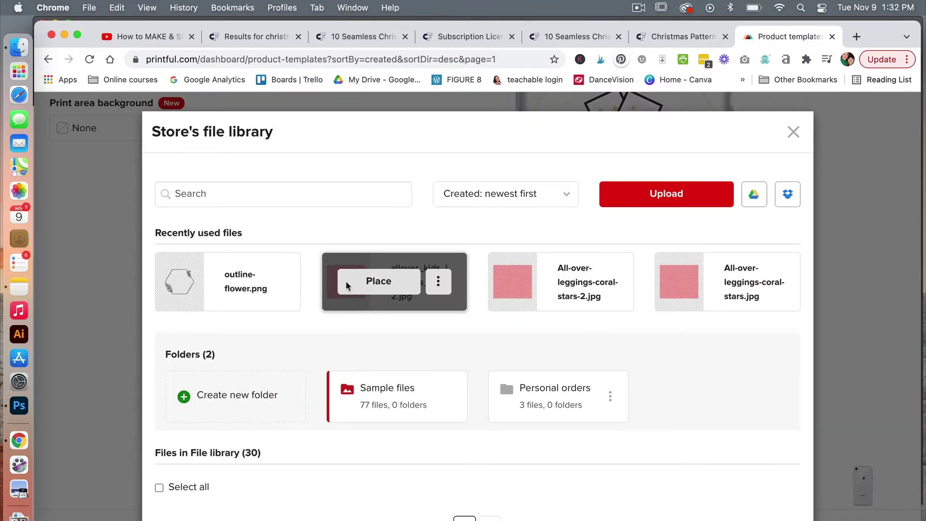
{"action": "left_click", "coordinate": [675, 200]}
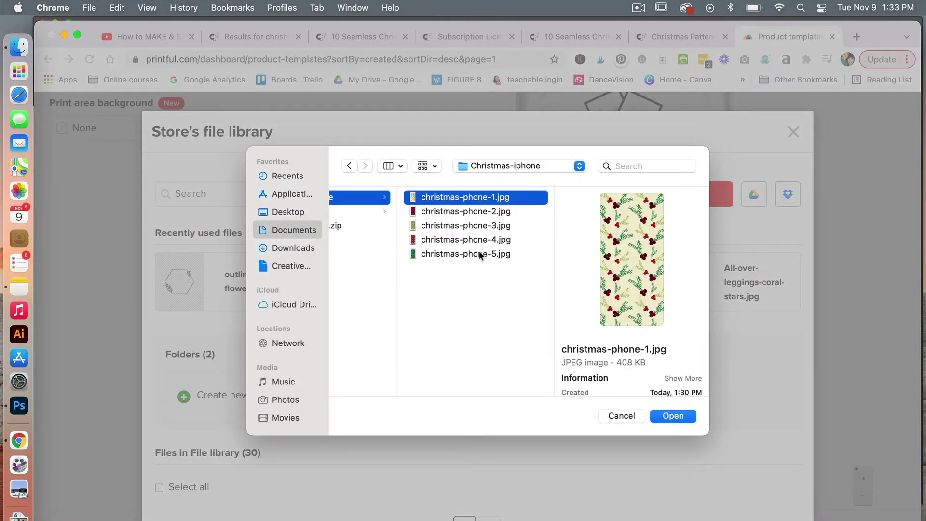
{"action": "left_click", "coordinate": [481, 256], "text": "shift"}
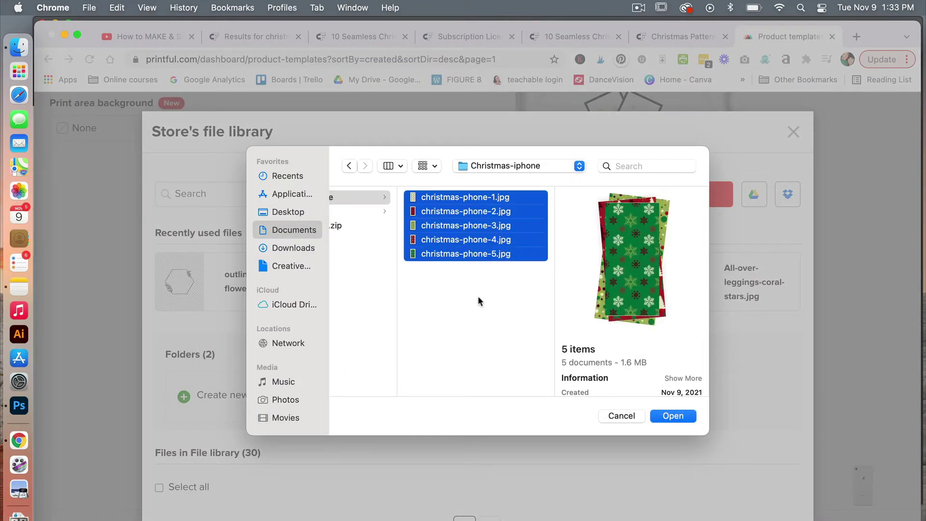
{"action": "left_click", "coordinate": [674, 416]}
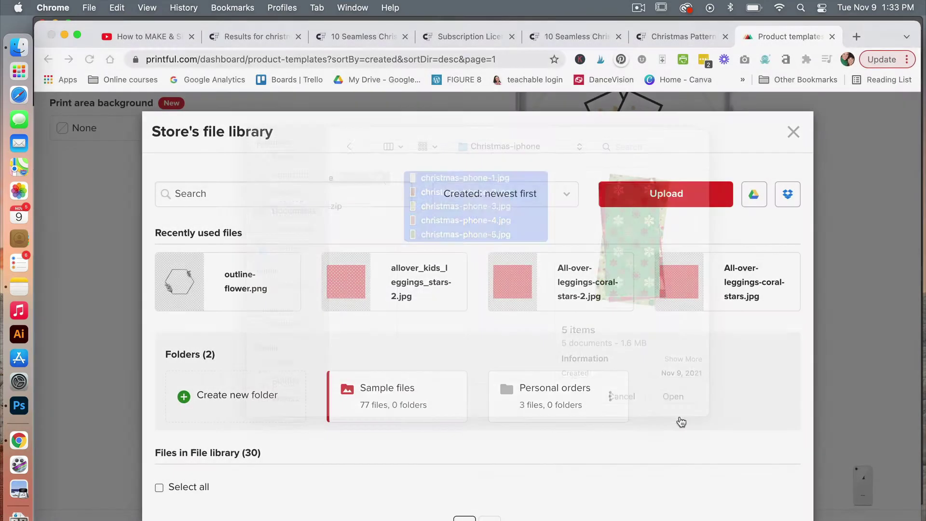
Step: Place the uploaded christmas-phone-2.jpg plaid design on the iPhone case and check its coverage
{"action": "scroll", "coordinate": [680, 415], "scroll_direction": "down", "scroll_amount": 8}
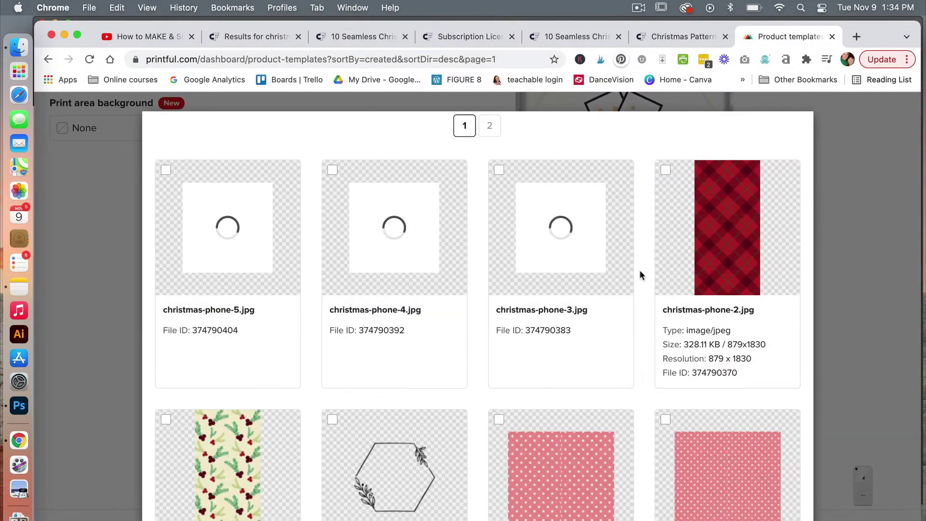
{"action": "mouse_move", "coordinate": [706, 247]}
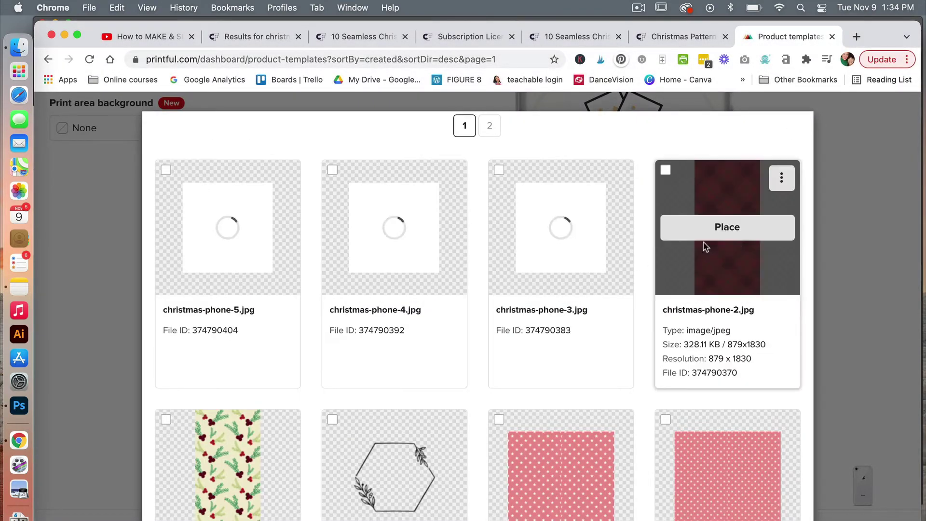
{"action": "left_click", "coordinate": [749, 230]}
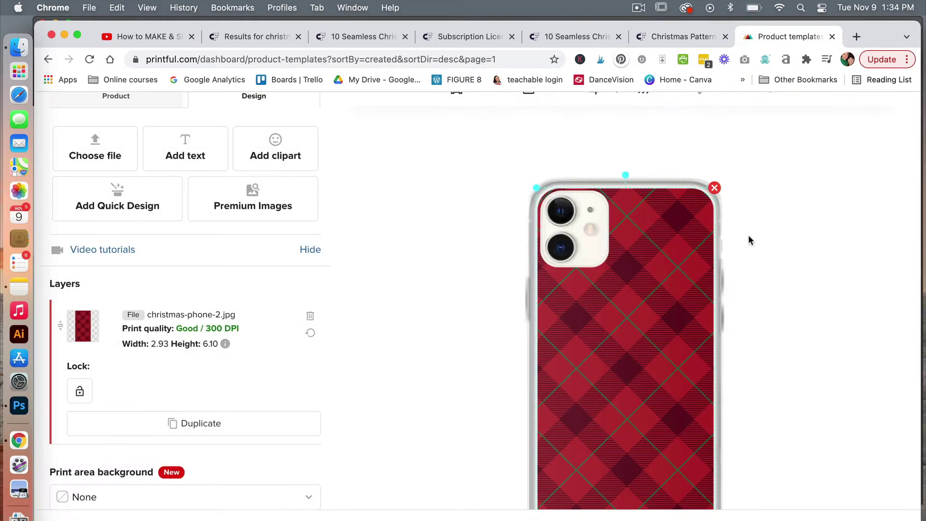
{"action": "scroll", "coordinate": [746, 337], "scroll_direction": "down", "scroll_amount": 5}
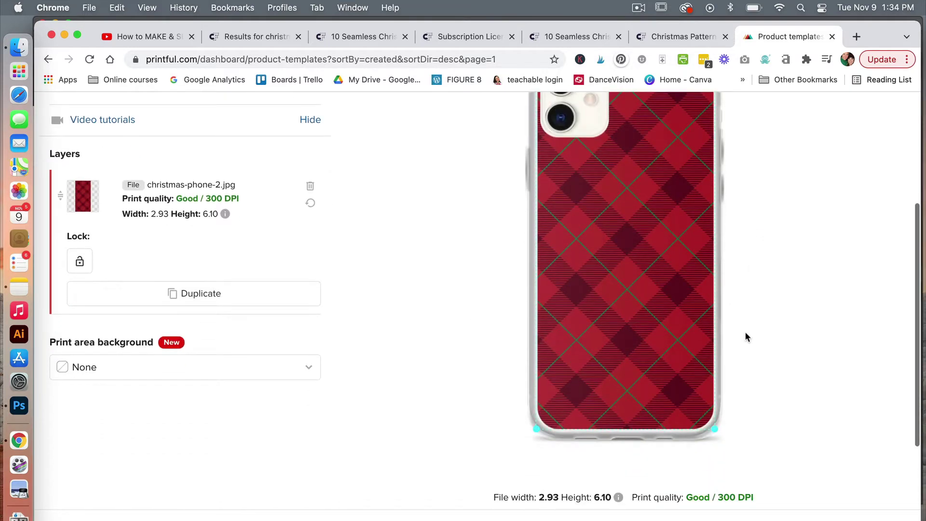
{"action": "scroll", "coordinate": [746, 333], "scroll_direction": "up", "scroll_amount": 3}
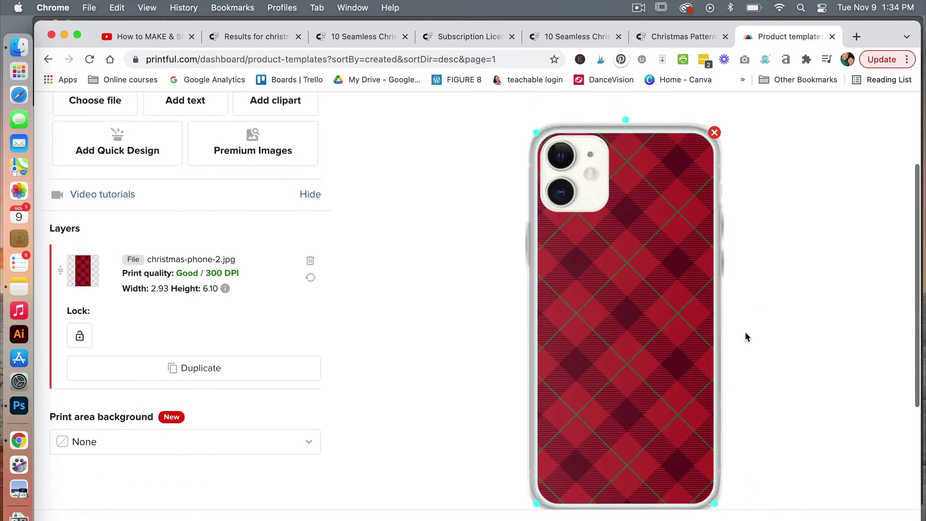
{"action": "scroll", "coordinate": [768, 231], "scroll_direction": "down", "scroll_amount": 1}
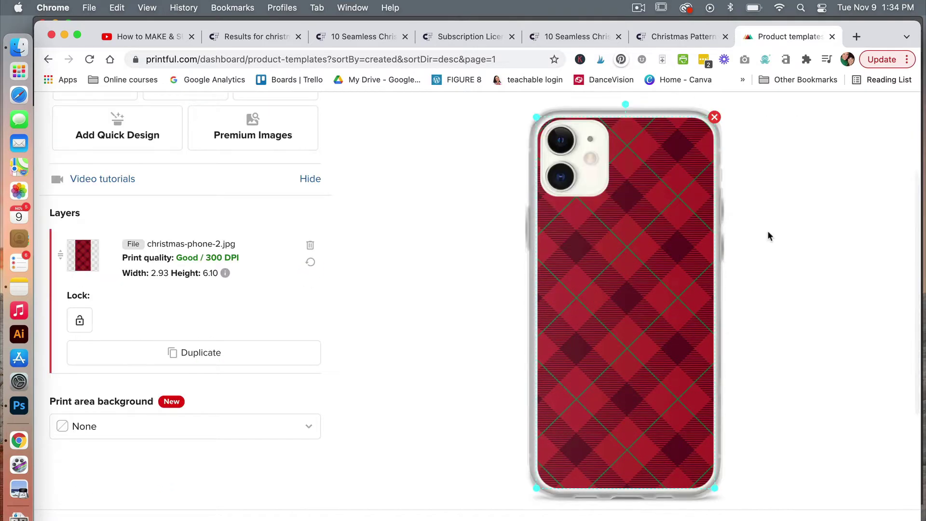
Step: Preview the plaid design on the iPhone 11 Pro, iPhone 11 Pro Max, iPhone 12 and iPhone 11, and continue to the review
{"action": "scroll", "coordinate": [768, 236], "scroll_direction": "down", "scroll_amount": 10}
{"action": "left_click", "coordinate": [441, 355]}
{"action": "scroll", "coordinate": [534, 332], "scroll_direction": "up", "scroll_amount": 9}
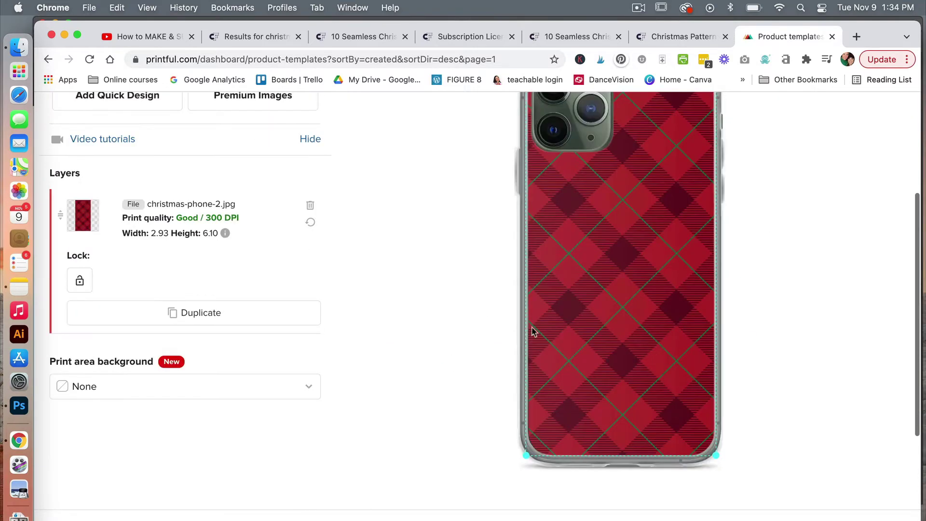
{"action": "scroll", "coordinate": [526, 376], "scroll_direction": "down", "scroll_amount": 5}
{"action": "left_click", "coordinate": [503, 475]}
{"action": "scroll", "coordinate": [507, 482], "scroll_direction": "up", "scroll_amount": 8}
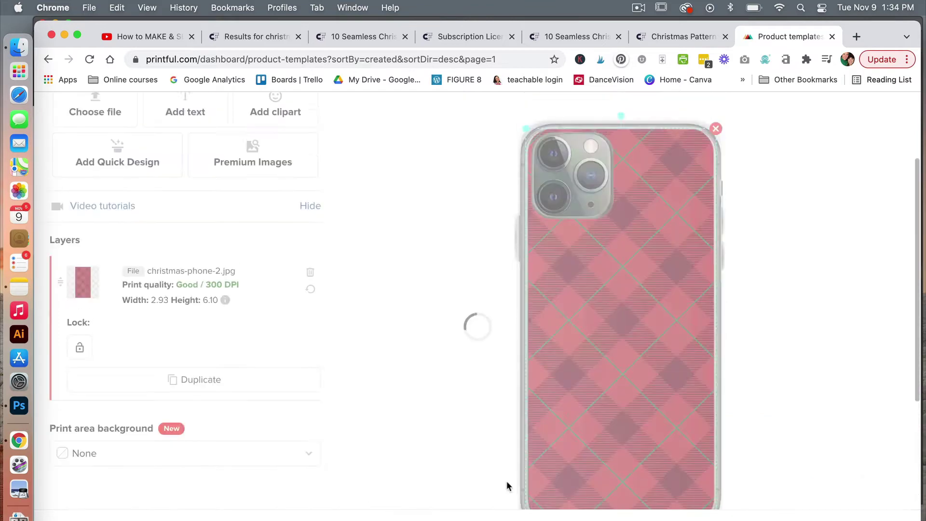
{"action": "scroll", "coordinate": [582, 488], "scroll_direction": "down", "scroll_amount": 8}
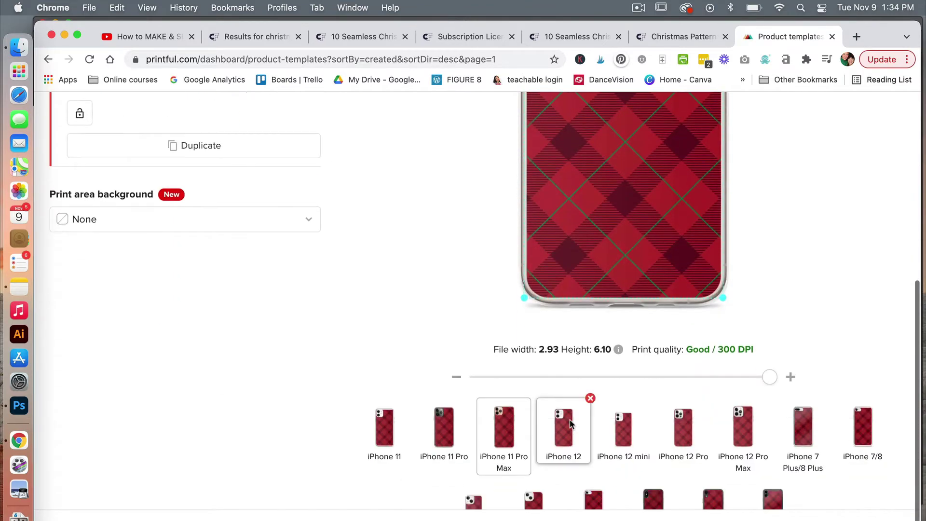
{"action": "left_click", "coordinate": [571, 423]}
{"action": "scroll", "coordinate": [570, 419], "scroll_direction": "up", "scroll_amount": 8}
{"action": "scroll", "coordinate": [742, 305], "scroll_direction": "down", "scroll_amount": 8}
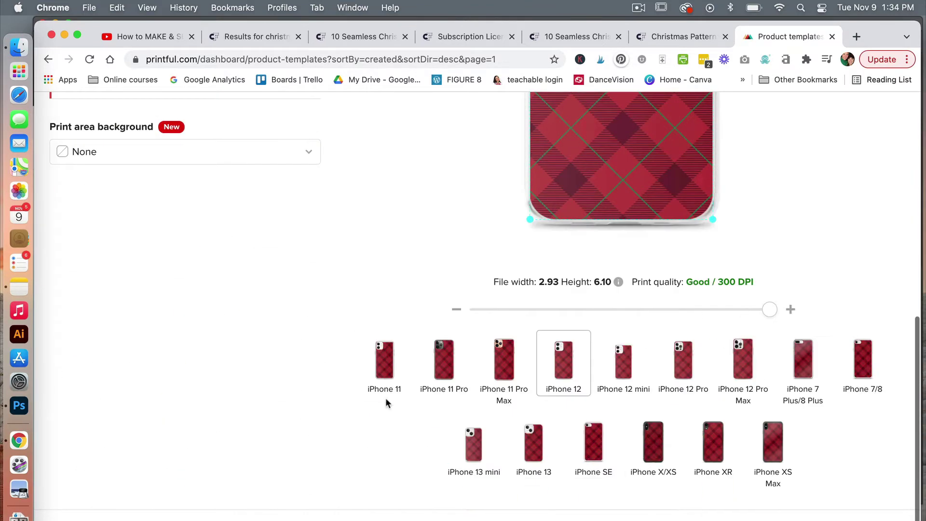
{"action": "left_click", "coordinate": [386, 391]}
{"action": "scroll", "coordinate": [366, 458], "scroll_direction": "up", "scroll_amount": 3}
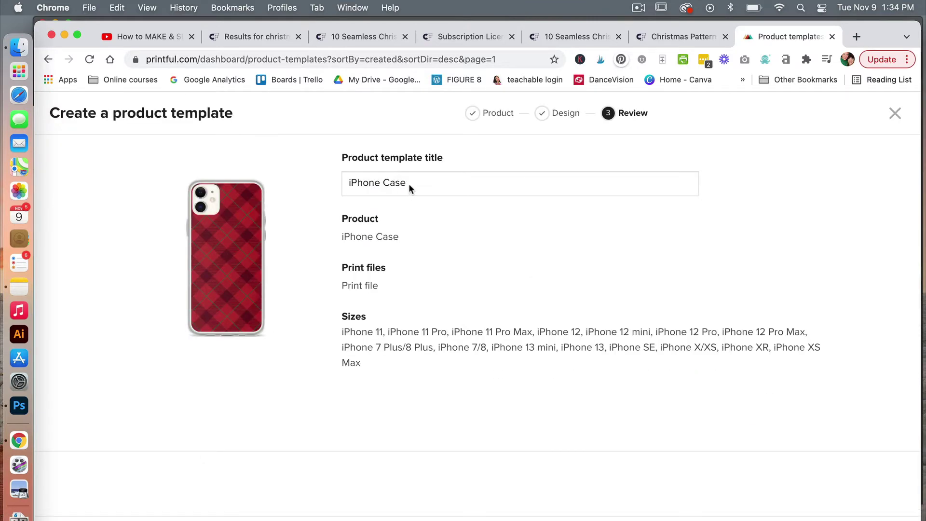
Step: Title the product template "Christmas Plaid iPhone Case" and save it
{"action": "left_click_drag", "start_coordinate": [409, 184], "coordinate": [352, 183]}
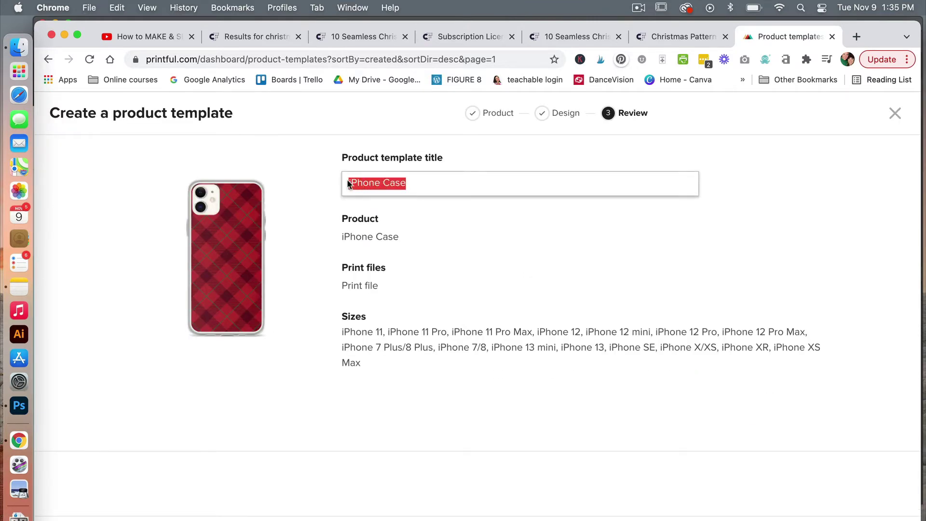
{"action": "left_click", "coordinate": [348, 186]}
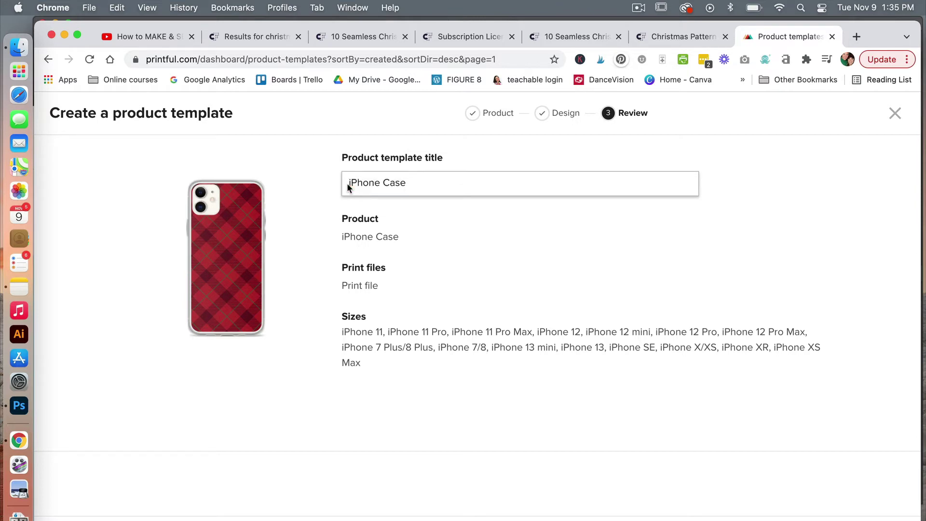
{"action": "type", "text": "Christmas "}
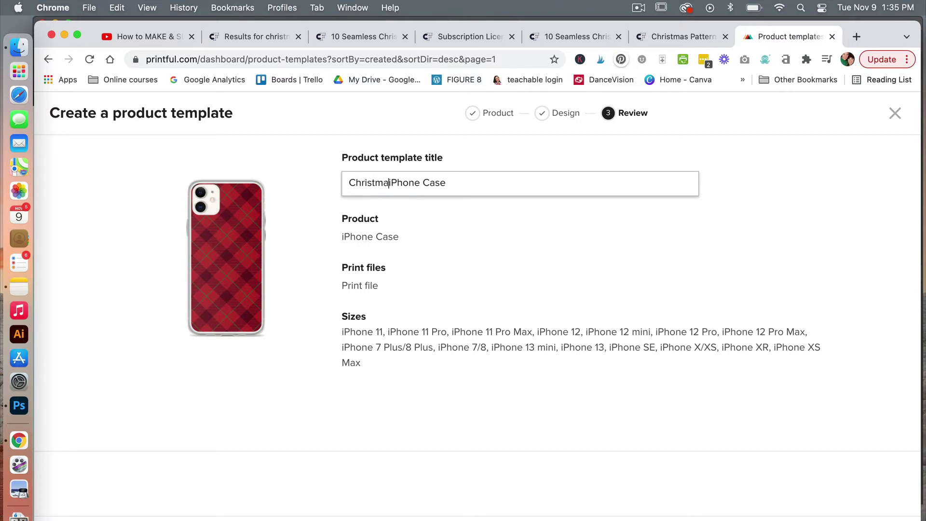
{"action": "type", "text": "Plaid"}
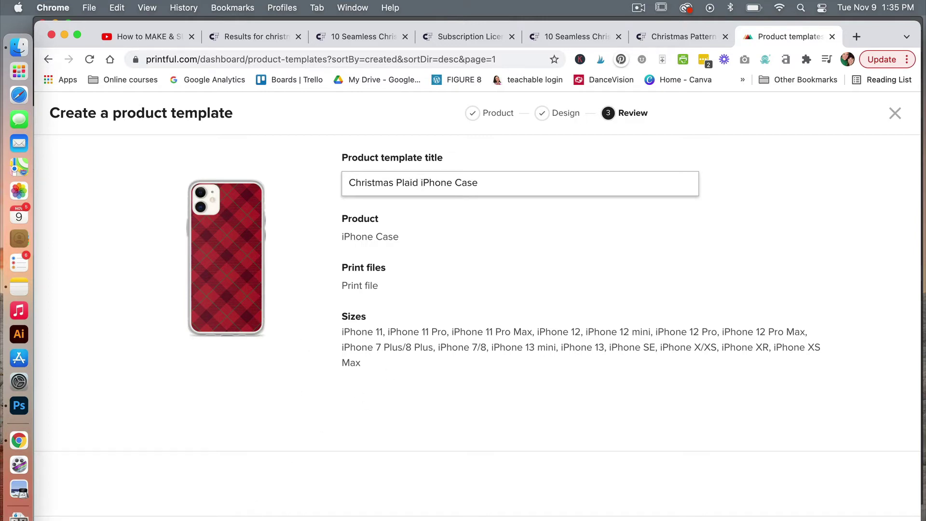
{"action": "key", "text": "Return"}
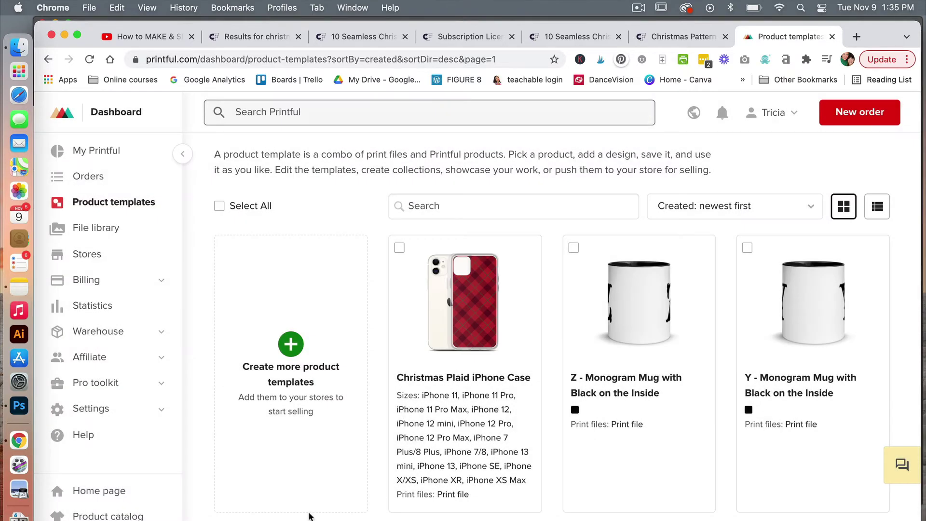
Step: Duplicate the Christmas Plaid iPhone Case template and open the copy for editing
{"action": "mouse_move", "coordinate": [420, 369]}
{"action": "left_click", "coordinate": [524, 253]}
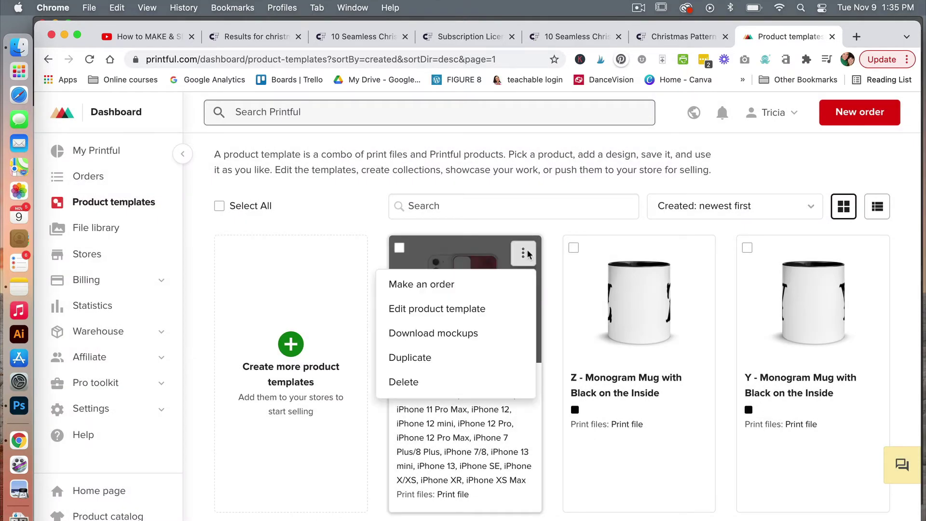
{"action": "left_click", "coordinate": [423, 360]}
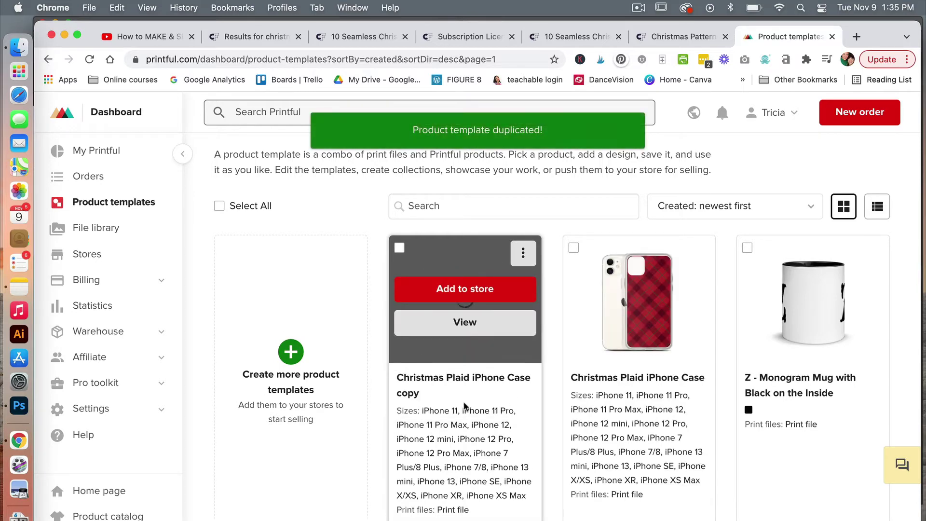
{"action": "left_click", "coordinate": [523, 254]}
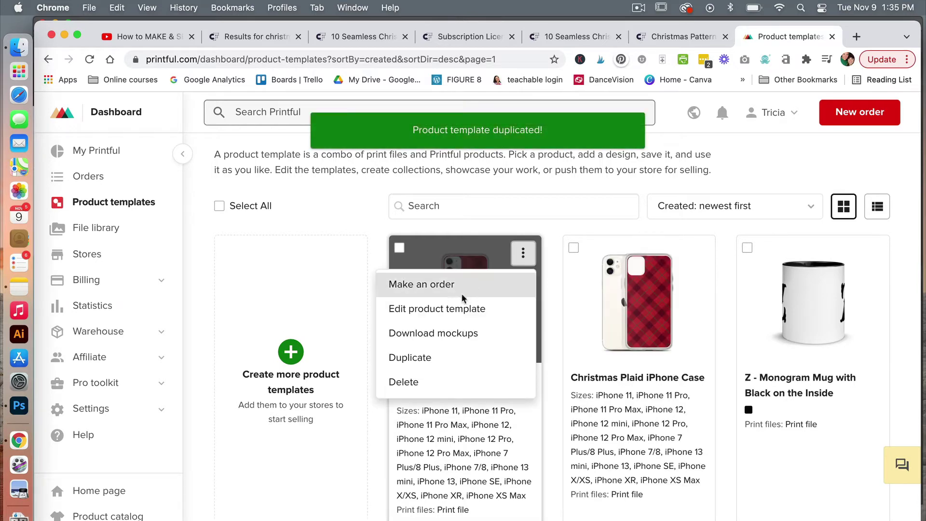
{"action": "left_click", "coordinate": [452, 308]}
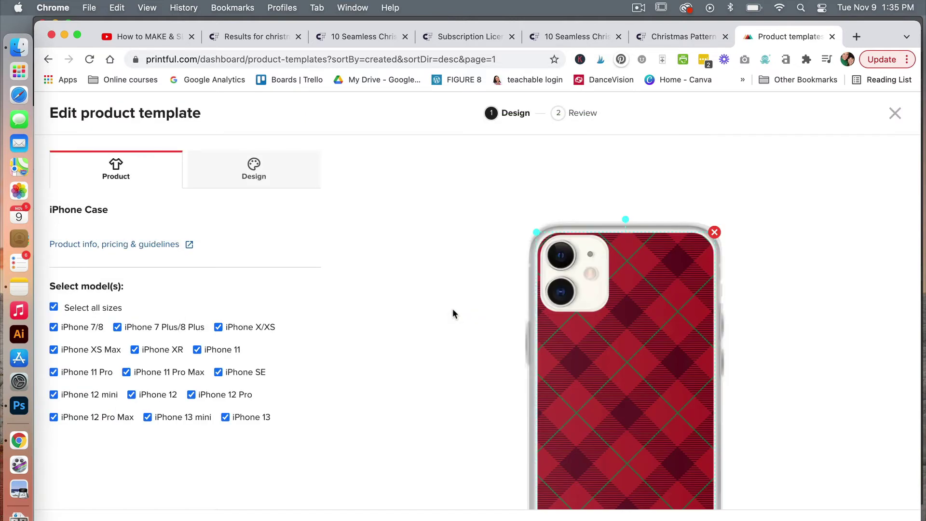
Step: Replace the copy's plaid design with christmas-phone-5.jpg from the file library, deleting the christmas-phone-2.jpg layer
{"action": "scroll", "coordinate": [207, 329], "scroll_direction": "up", "scroll_amount": 3}
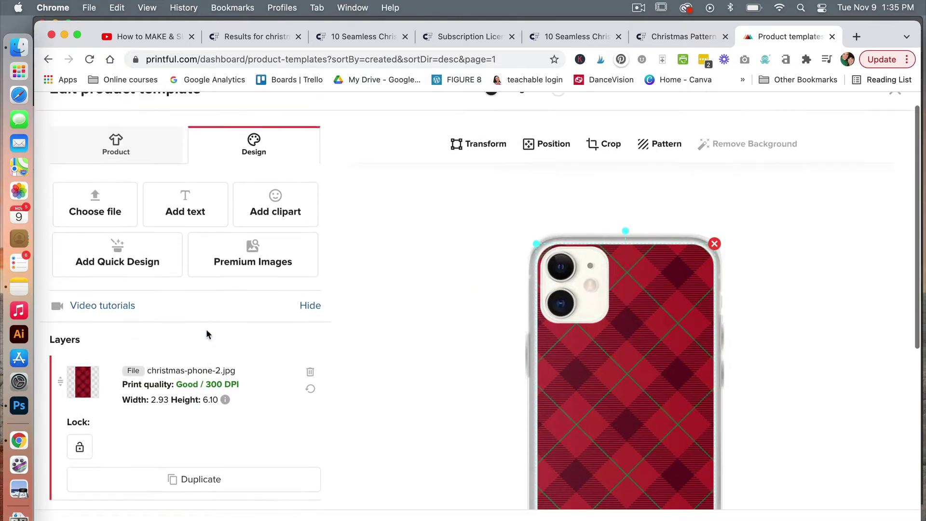
{"action": "left_click", "coordinate": [98, 230]}
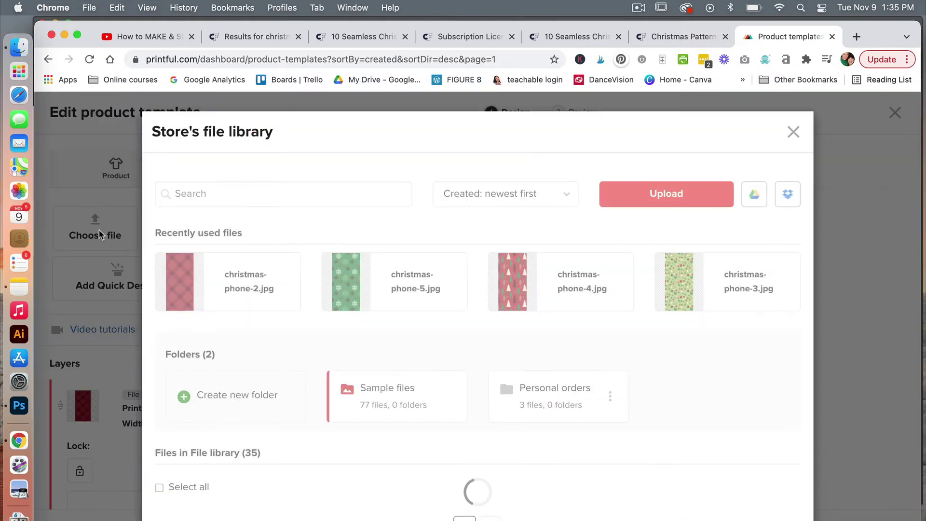
{"action": "mouse_move", "coordinate": [279, 275]}
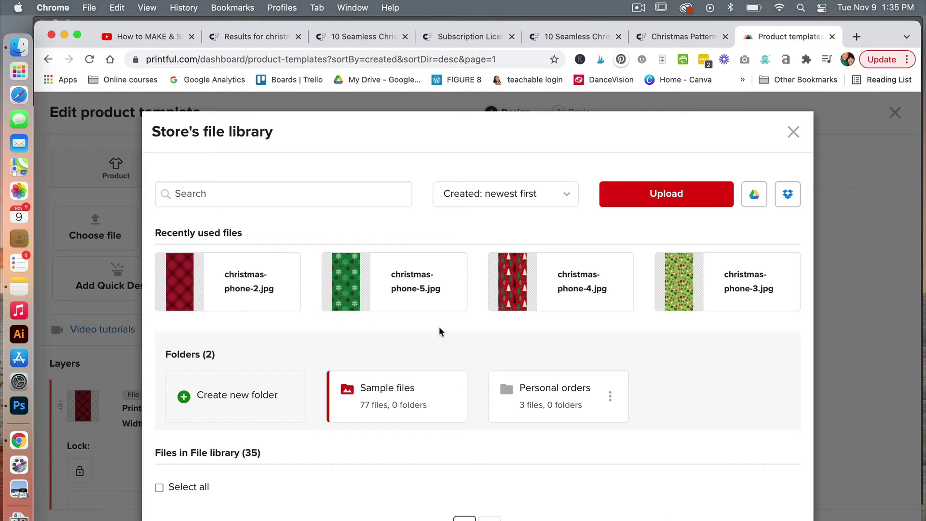
{"action": "left_click", "coordinate": [390, 284]}
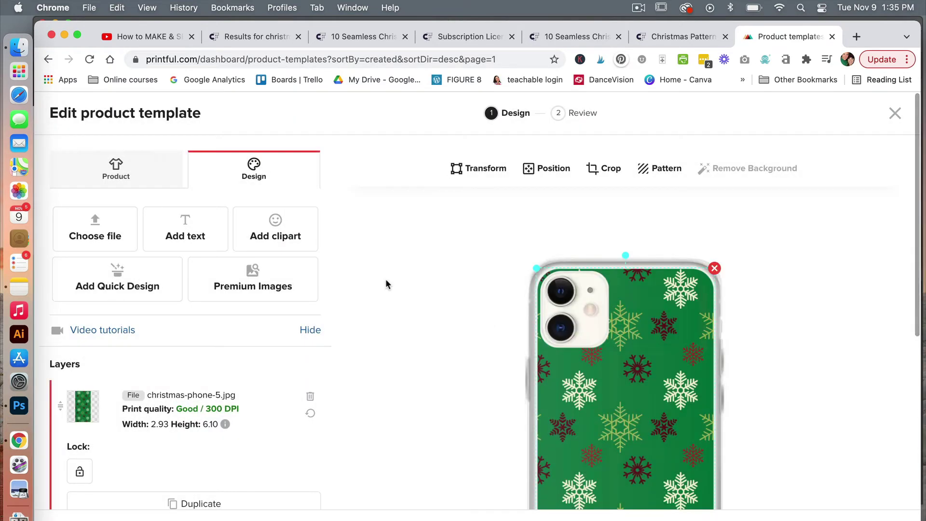
{"action": "scroll", "coordinate": [415, 340], "scroll_direction": "down", "scroll_amount": 4}
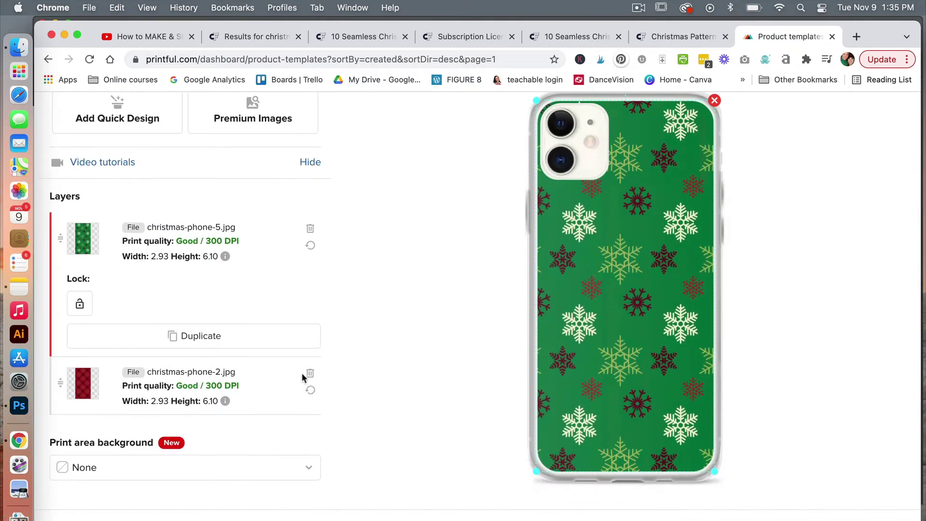
{"action": "left_click", "coordinate": [310, 373]}
{"action": "scroll", "coordinate": [383, 357], "scroll_direction": "down", "scroll_amount": 3}
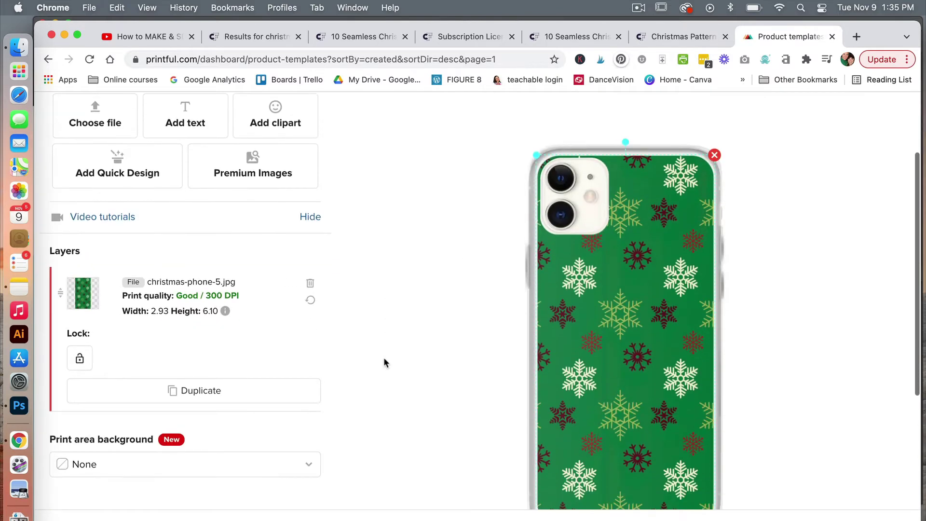
Step: Check the green snowflake design on the iPhone 11 case and proceed to the template review
{"action": "scroll", "coordinate": [384, 357], "scroll_direction": "down", "scroll_amount": 2}
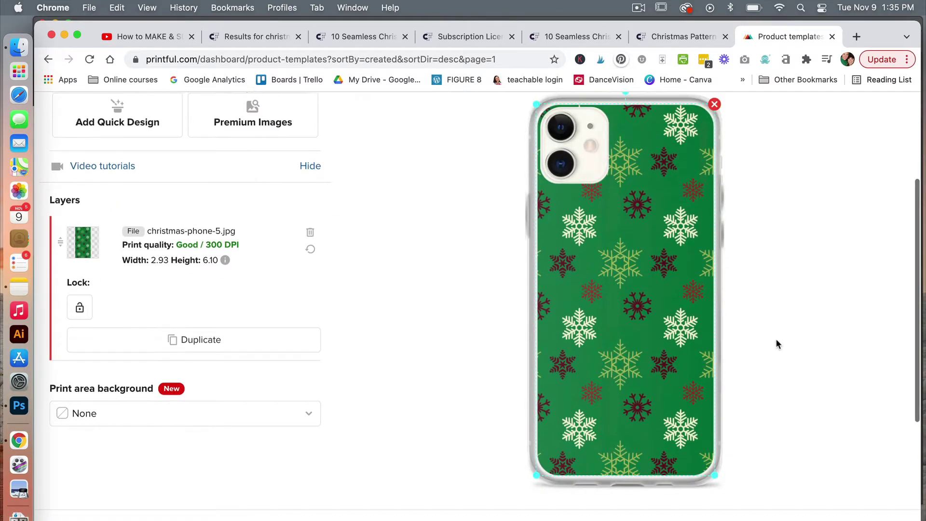
{"action": "scroll", "coordinate": [776, 343], "scroll_direction": "up", "scroll_amount": 4}
{"action": "scroll", "coordinate": [776, 344], "scroll_direction": "down", "scroll_amount": 7}
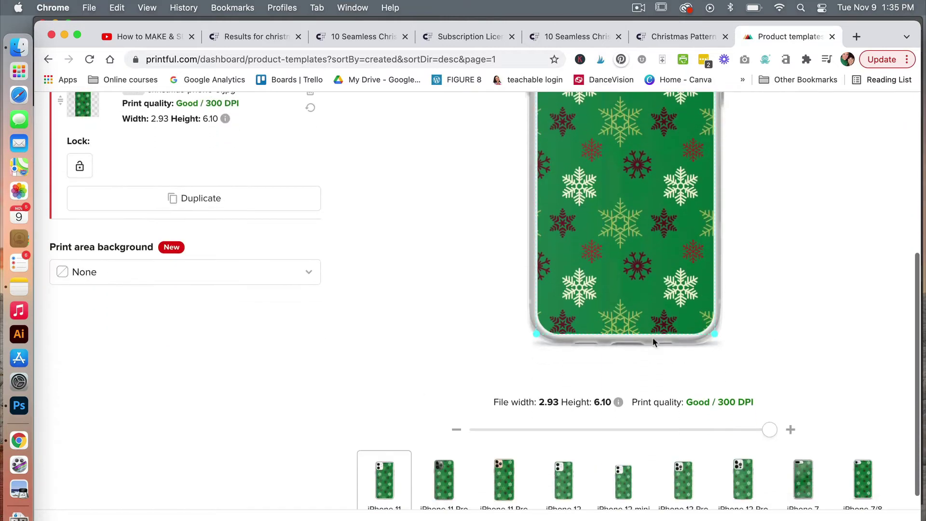
{"action": "left_click", "coordinate": [175, 516]}
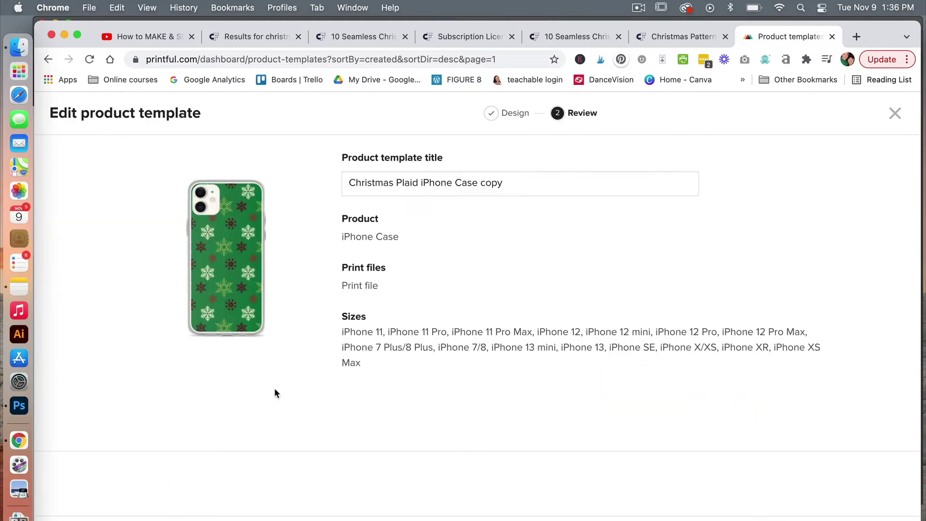